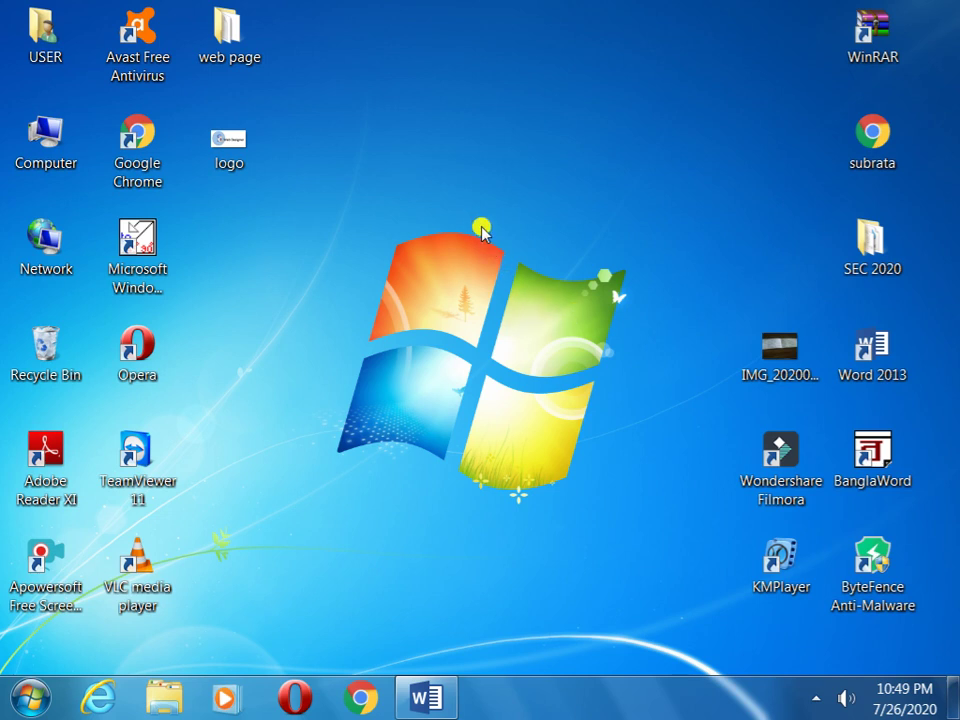
Step: Bring up the blank Word document and open the Insert Shapes gallery at Stars and Banners
{"action": "right_click", "coordinate": [481, 222]}
{"action": "left_click", "coordinate": [530, 281]}
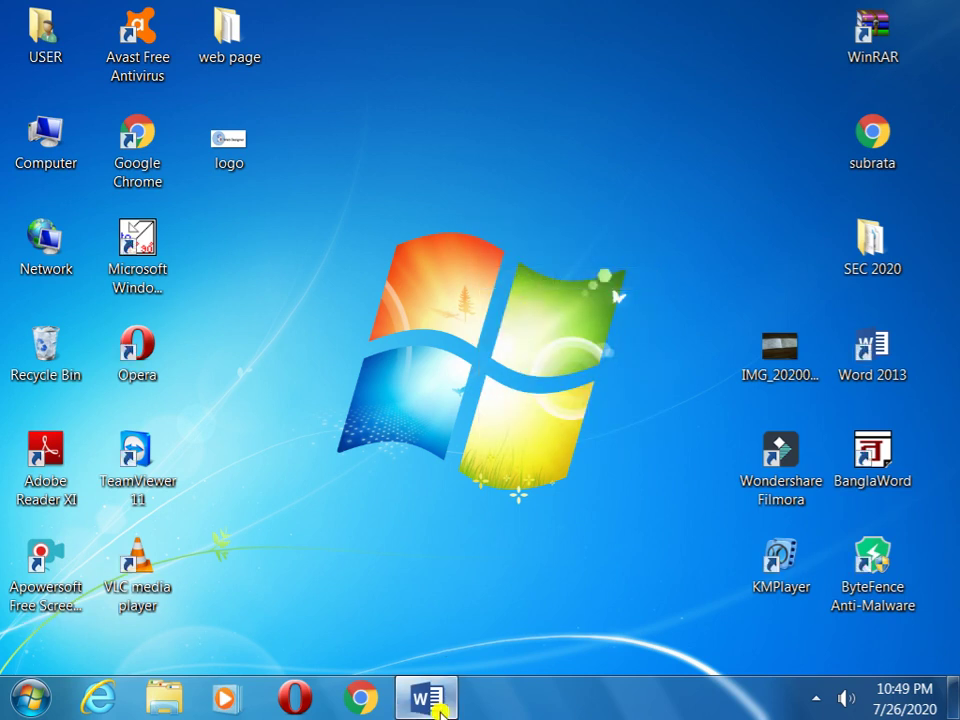
{"action": "left_click", "coordinate": [437, 702]}
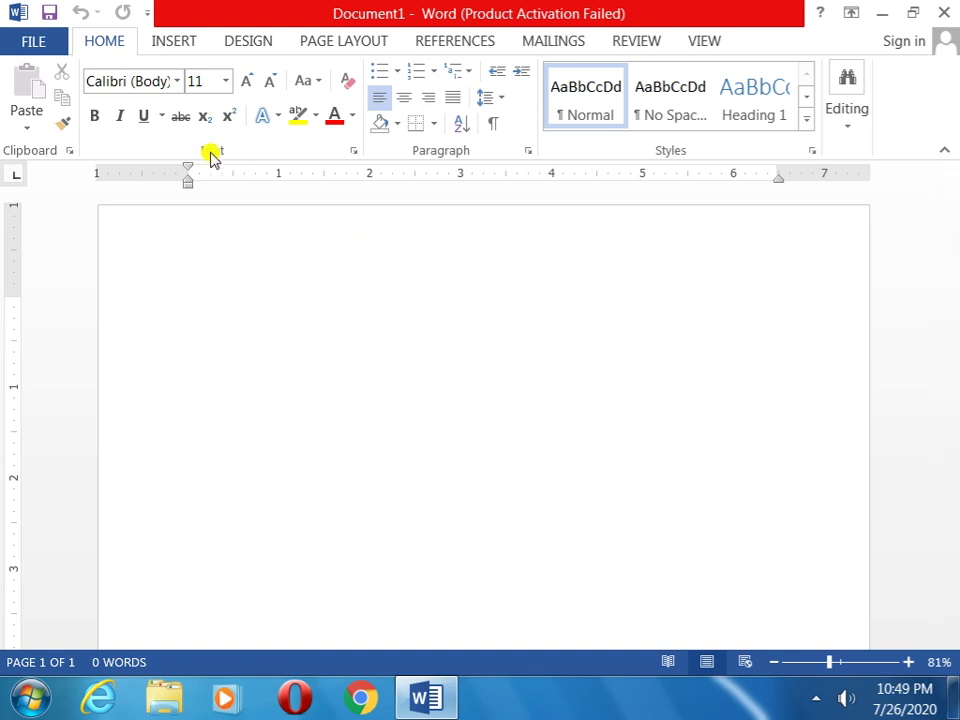
{"action": "left_click", "coordinate": [180, 41]}
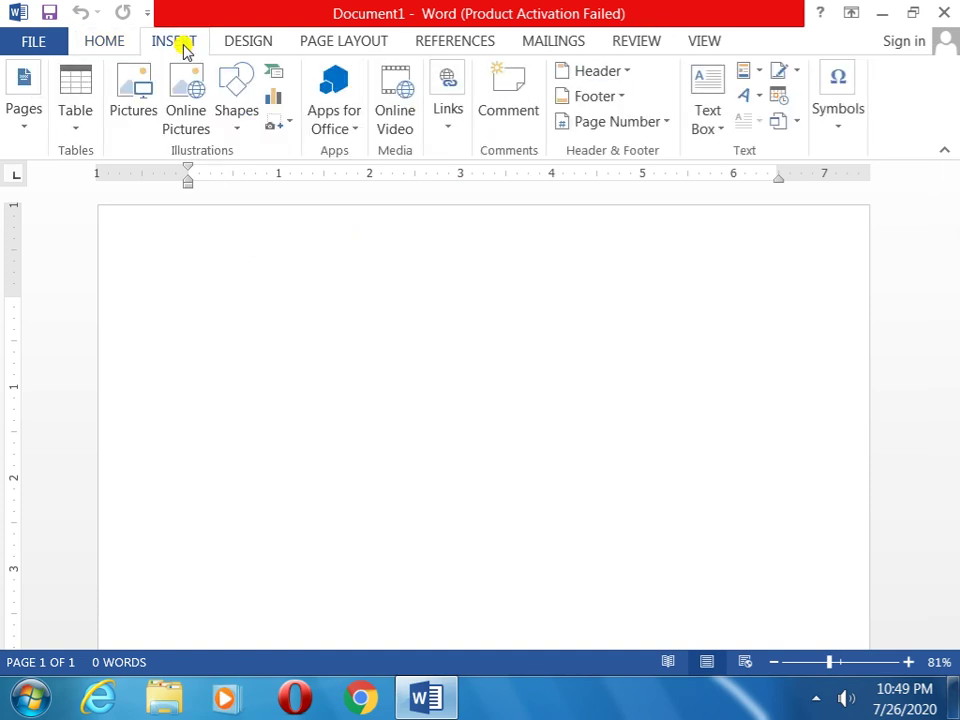
{"action": "left_click", "coordinate": [243, 135]}
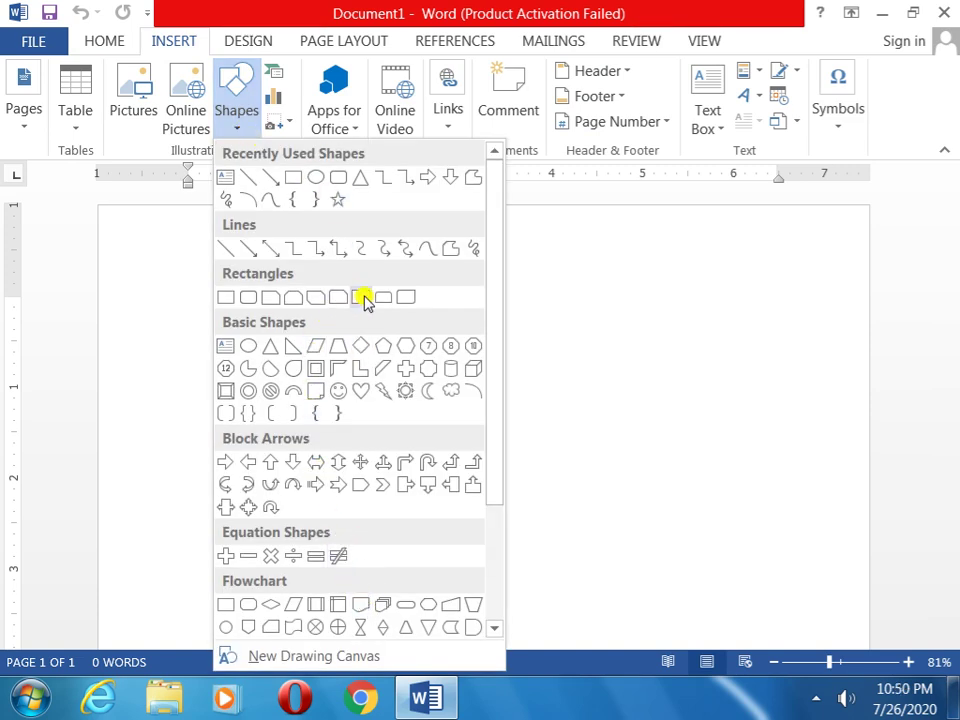
{"action": "left_click_drag", "start_coordinate": [492, 296], "coordinate": [497, 444]}
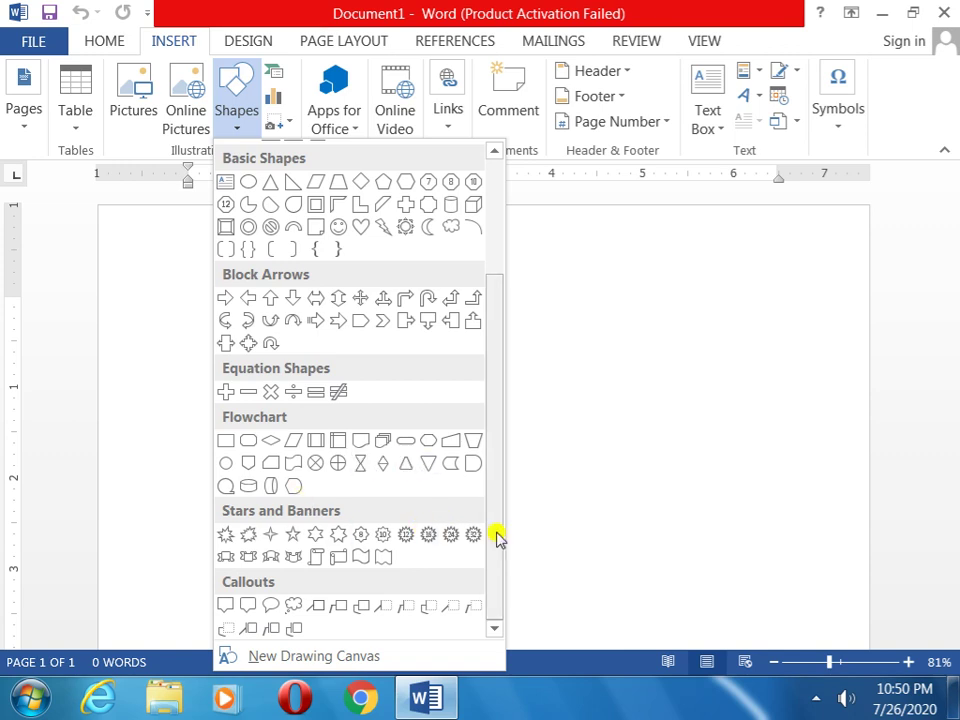
Step: Draw a large twelve-point star near the page centre and deepen its points with the handle
{"action": "left_click", "coordinate": [405, 536]}
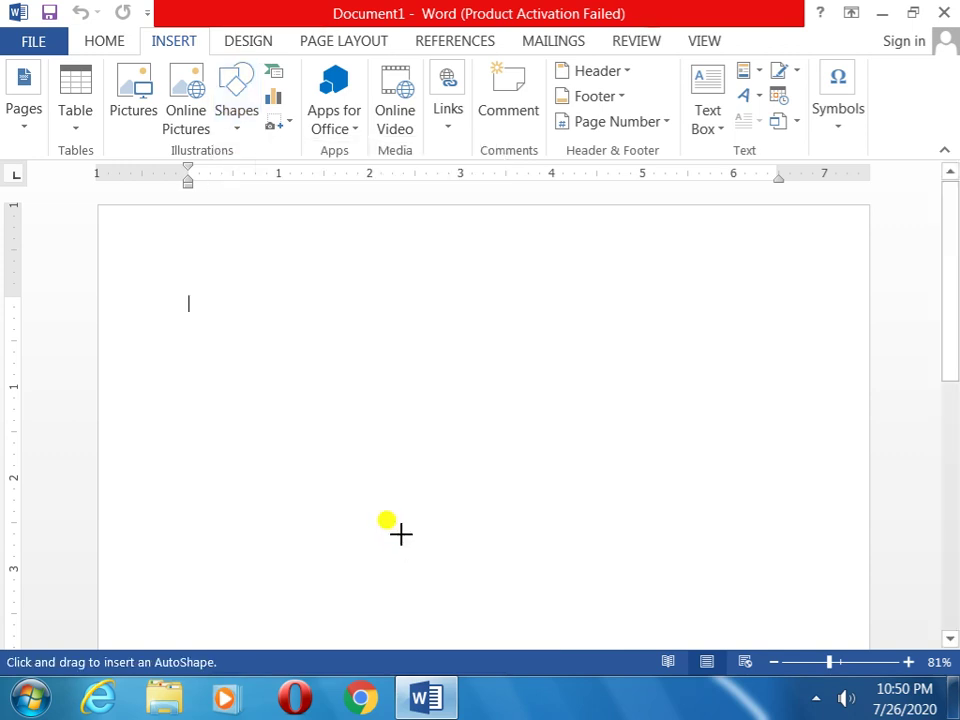
{"action": "left_click_drag", "start_coordinate": [303, 280], "coordinate": [620, 553]}
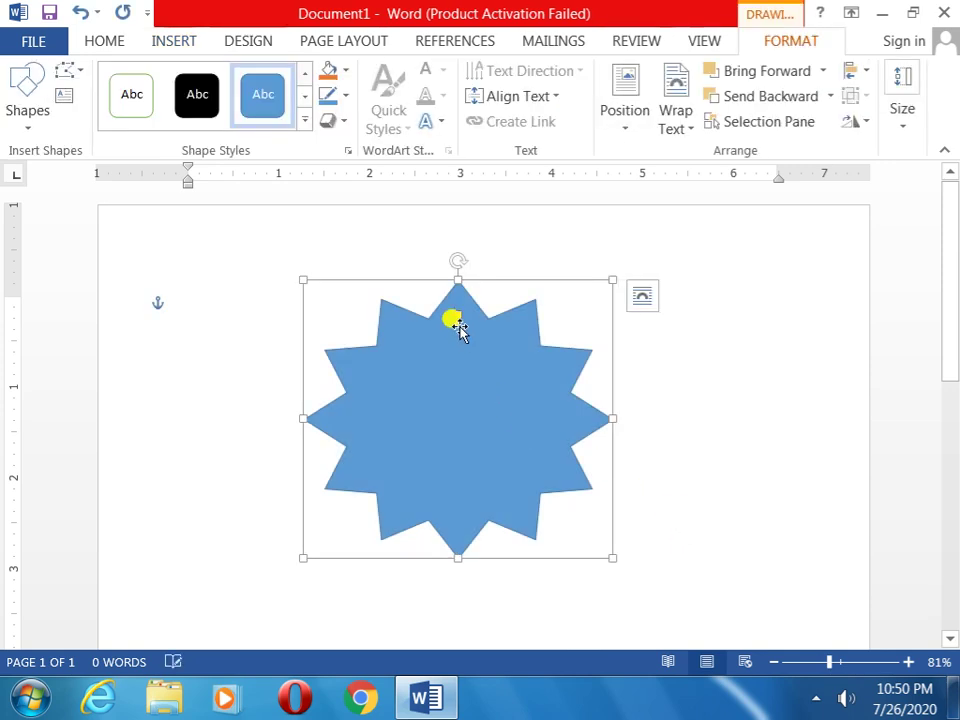
{"action": "left_click_drag", "start_coordinate": [458, 316], "coordinate": [458, 340]}
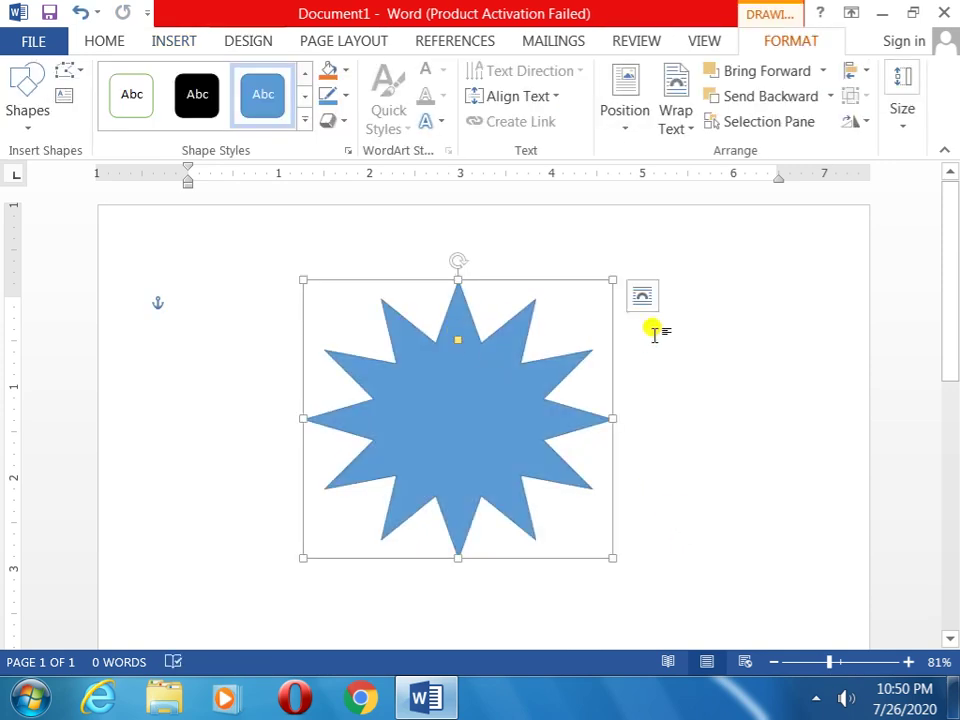
{"action": "right_click", "coordinate": [454, 404]}
{"action": "left_click", "coordinate": [411, 403]}
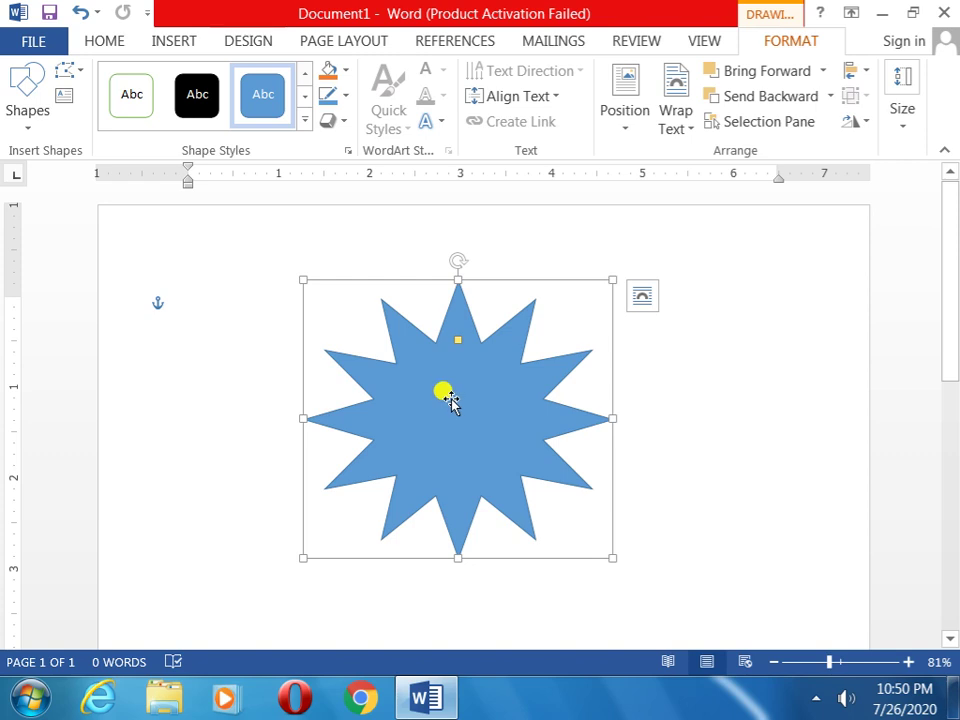
{"action": "right_click", "coordinate": [457, 429]}
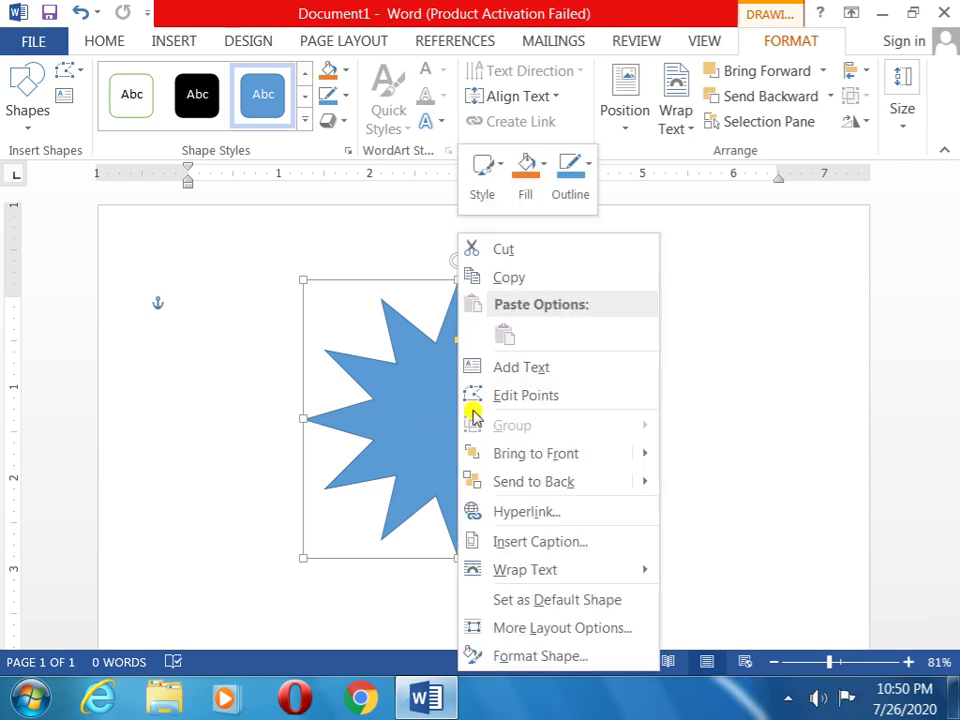
Step: Fill the star with solid orange through the Format Shape pane's Fill colour
{"action": "left_click", "coordinate": [539, 657]}
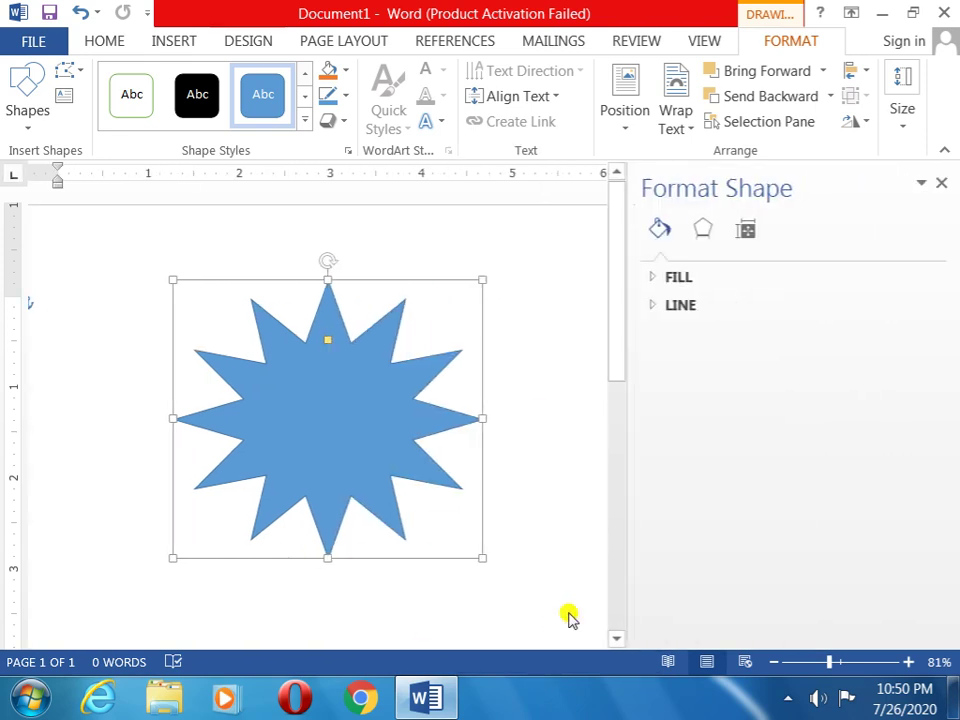
{"action": "left_click", "coordinate": [668, 278]}
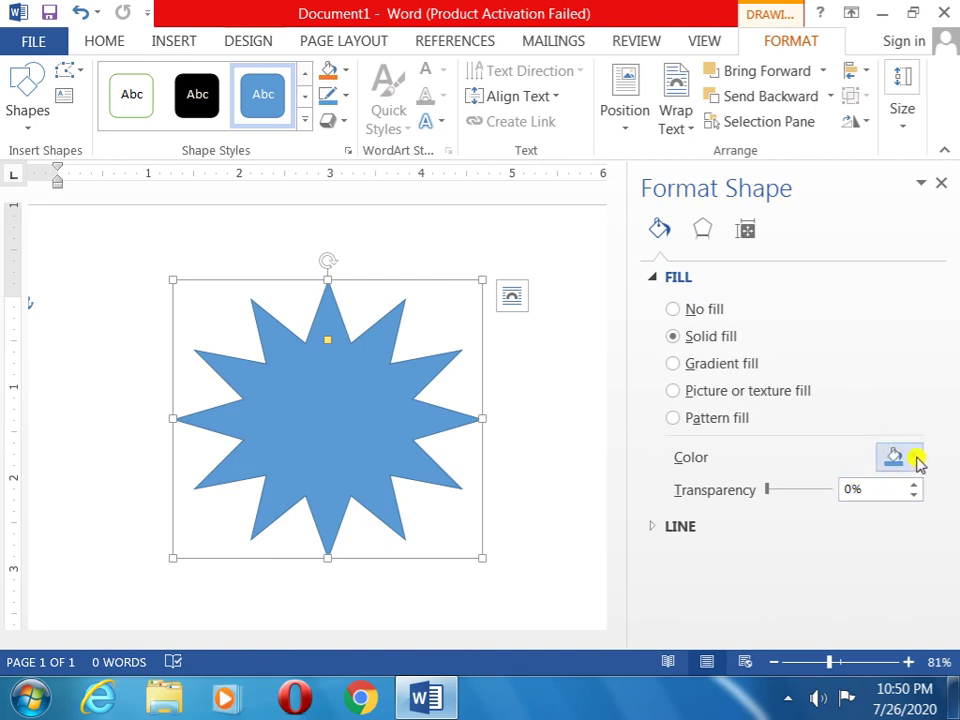
{"action": "left_click", "coordinate": [914, 456]}
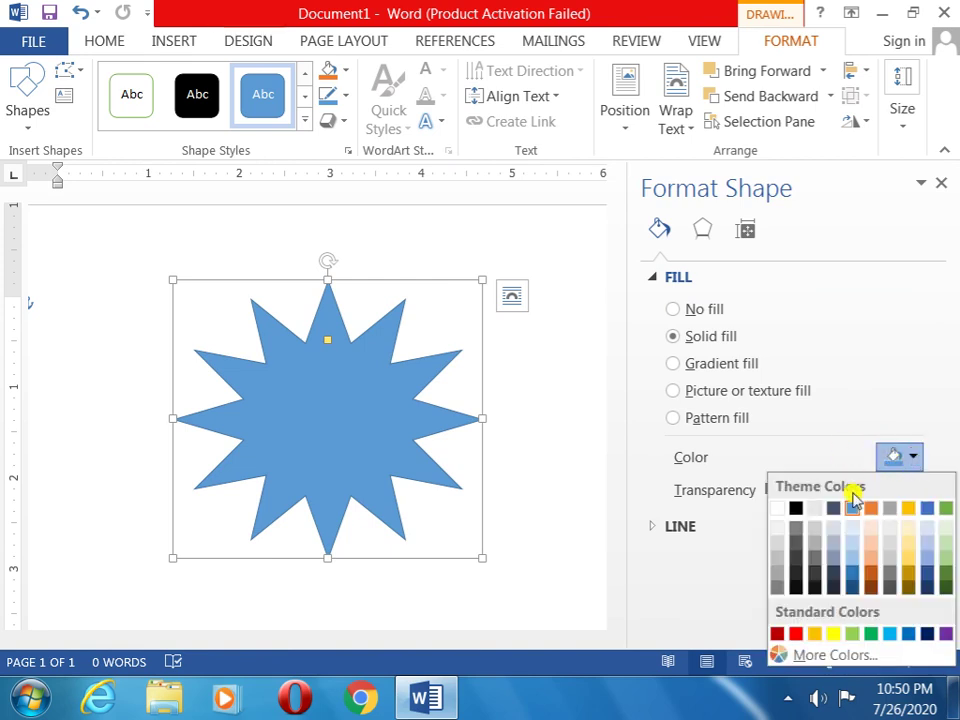
{"action": "left_click", "coordinate": [816, 634]}
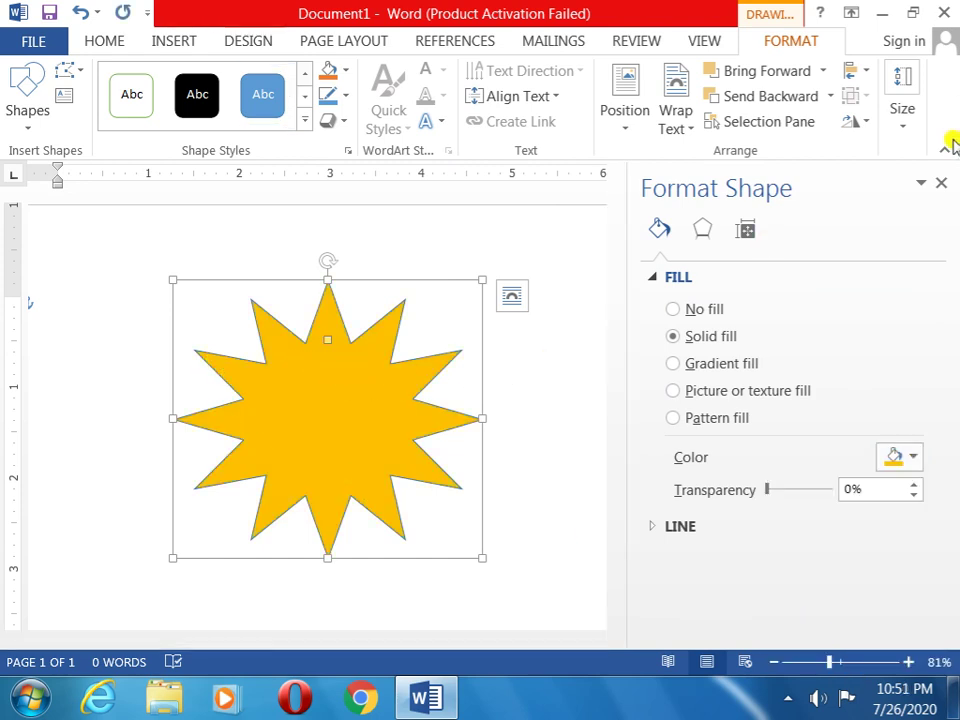
{"action": "left_click", "coordinate": [941, 183]}
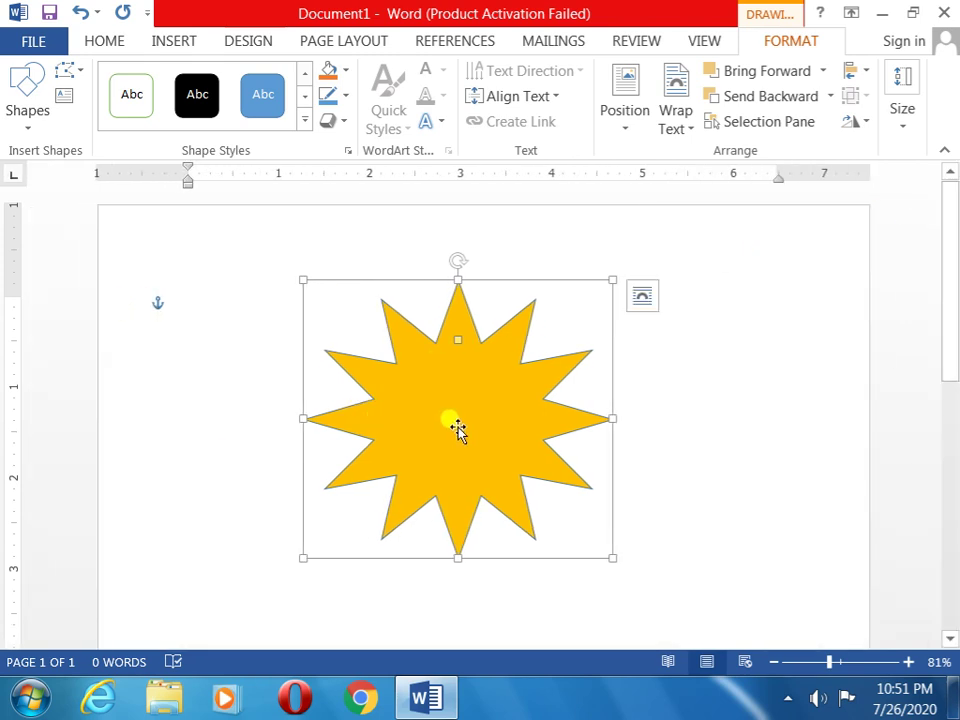
Step: Reopen Format Shape to review the fill colour palette, closing it unchanged
{"action": "right_click", "coordinate": [457, 420]}
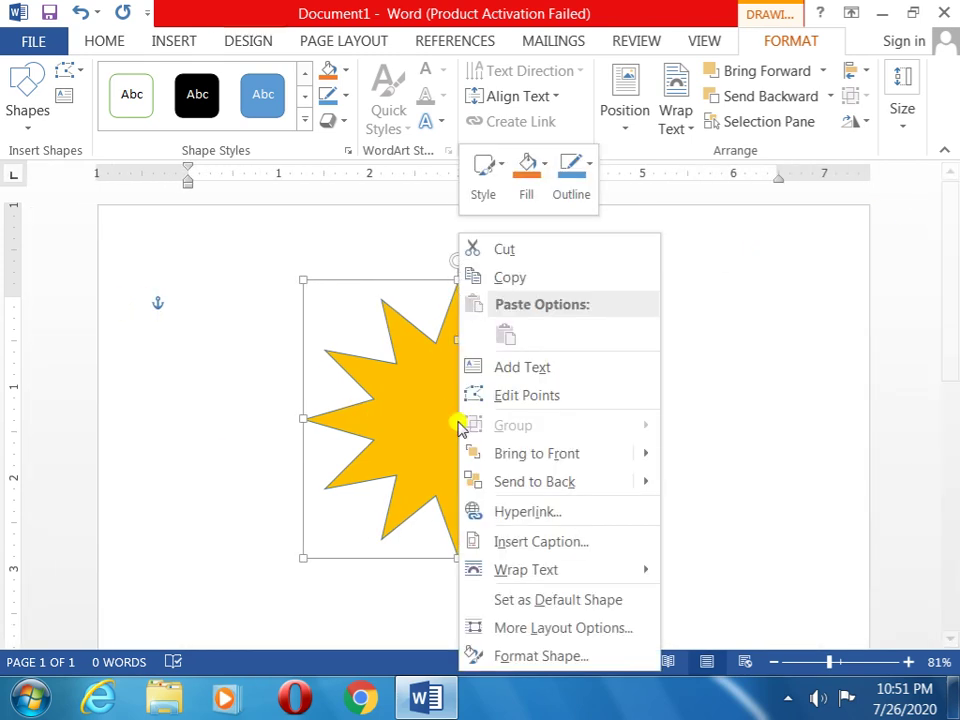
{"action": "left_click", "coordinate": [430, 418]}
{"action": "right_click", "coordinate": [430, 415]}
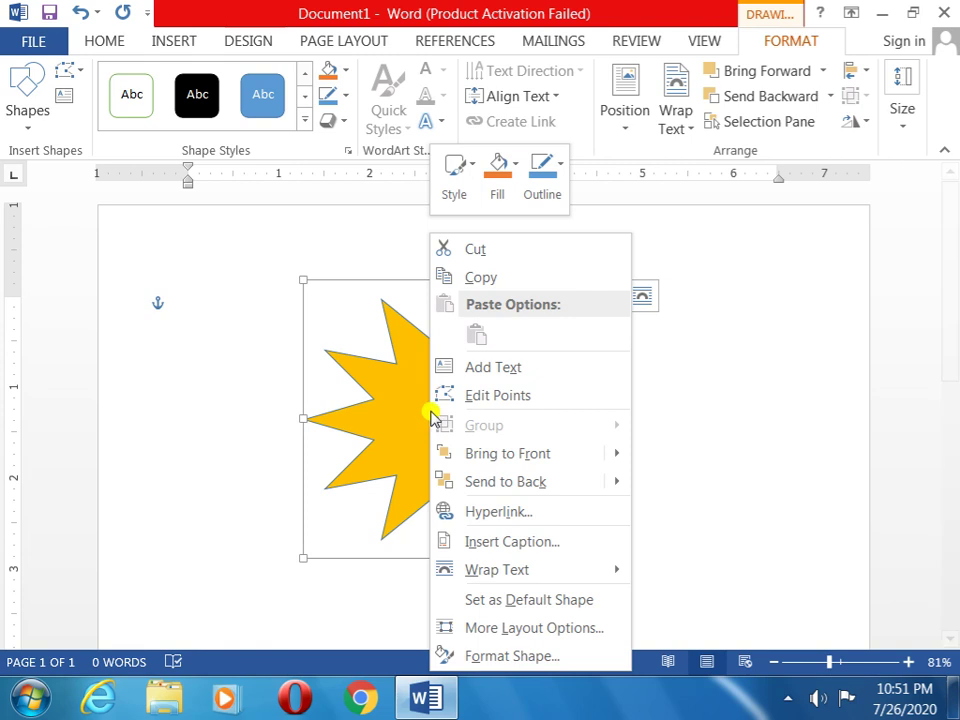
{"action": "left_click", "coordinate": [533, 656]}
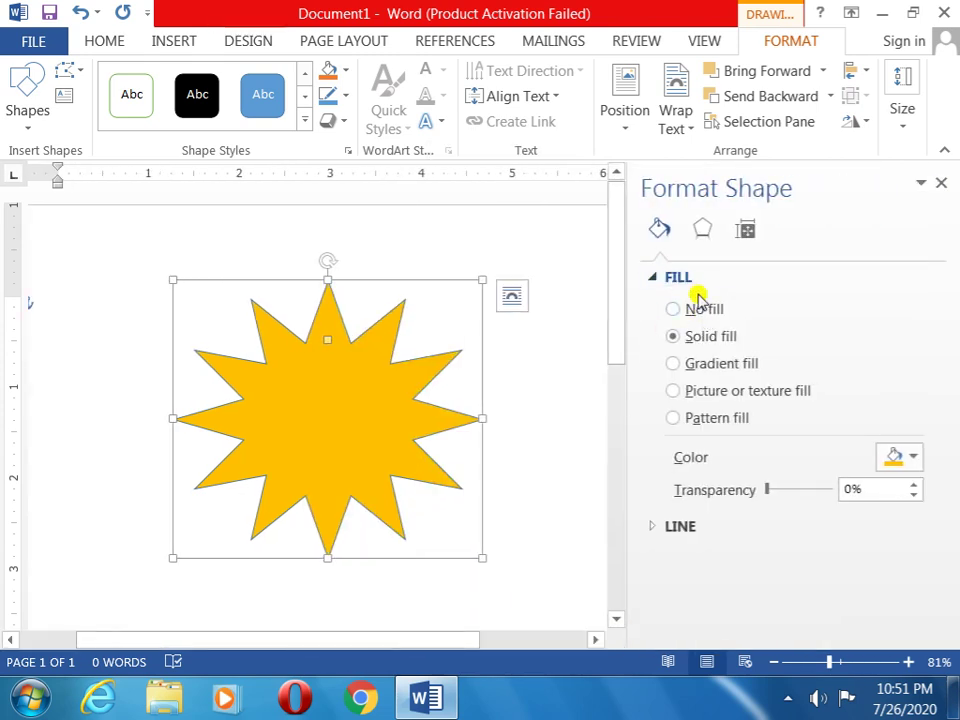
{"action": "left_click", "coordinate": [912, 460]}
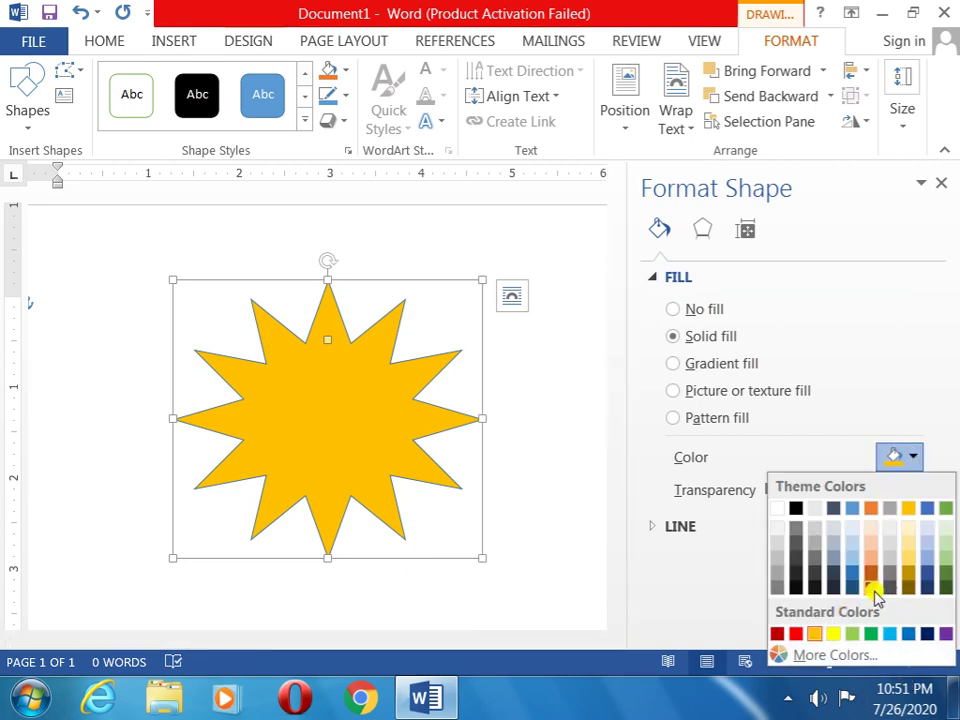
{"action": "left_click", "coordinate": [574, 409]}
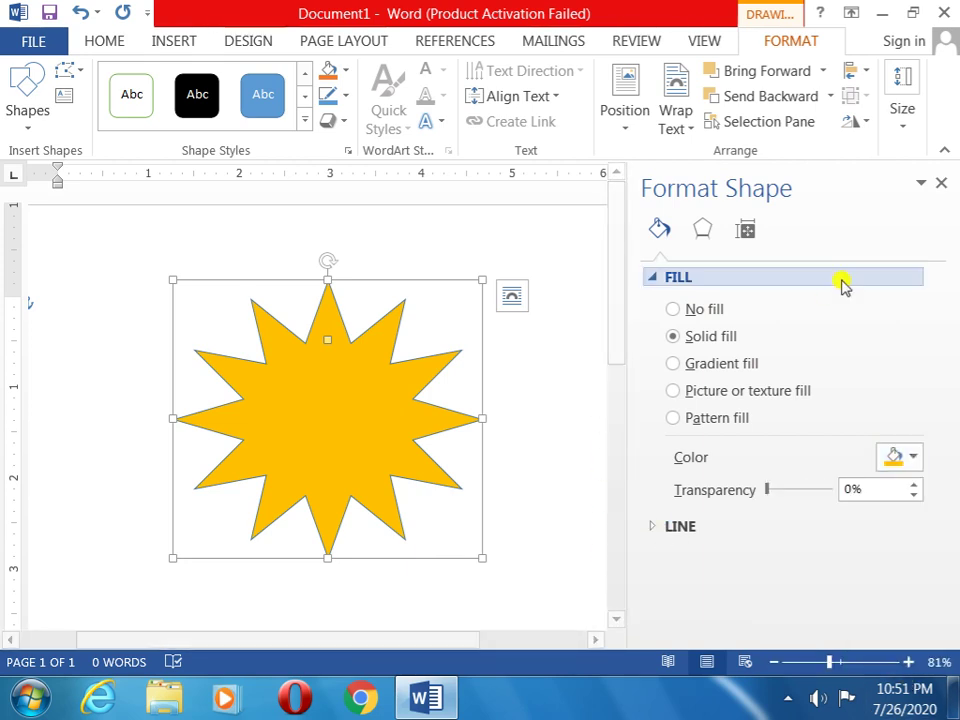
{"action": "left_click", "coordinate": [940, 183]}
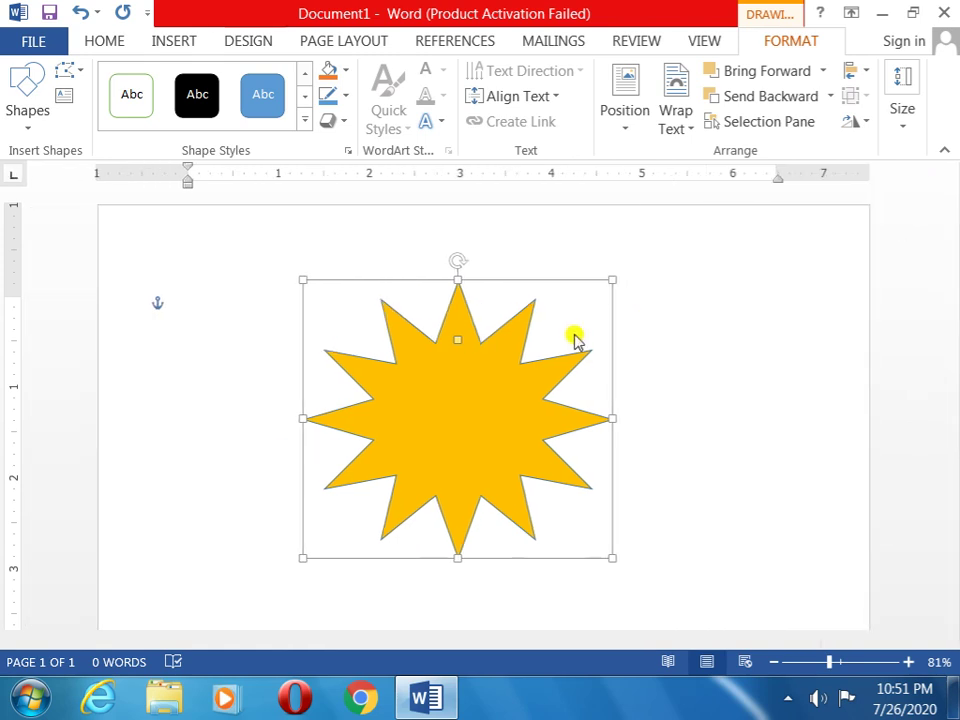
Step: Change the star's fill to a light peach theme colour from Shape Fill
{"action": "left_click", "coordinate": [346, 72]}
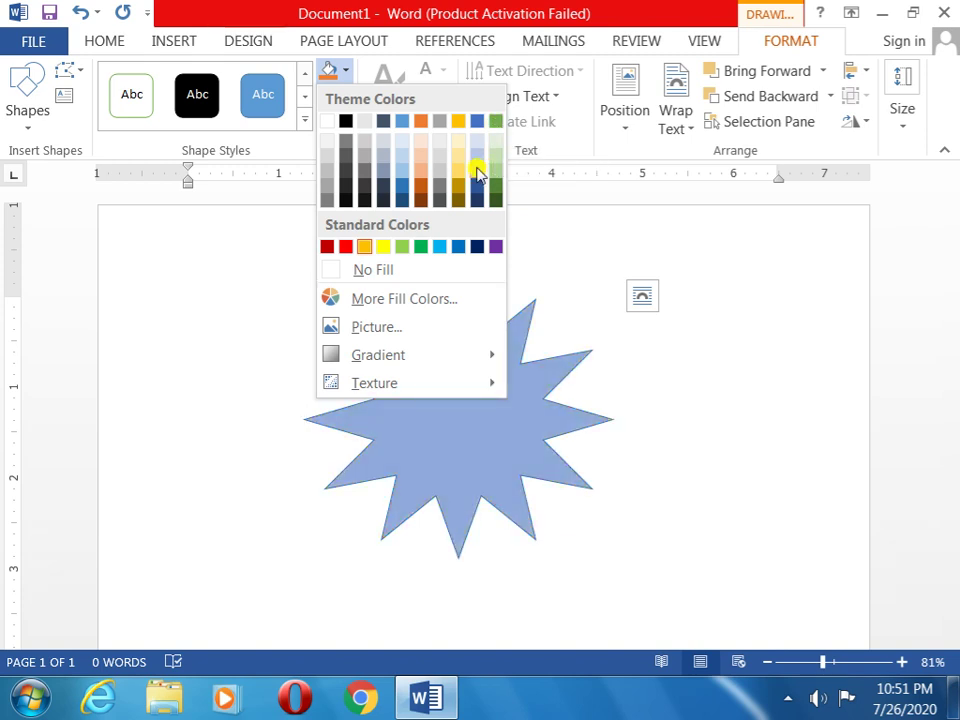
{"action": "left_click", "coordinate": [413, 172]}
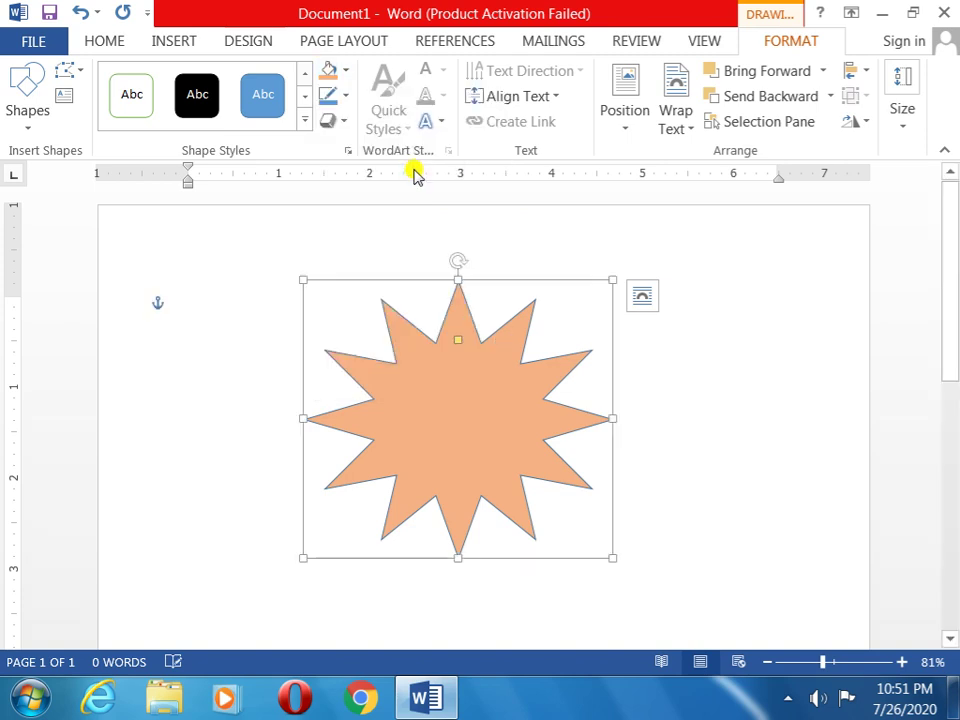
Step: Give the star a red outline with a 3 pt weight
{"action": "left_click", "coordinate": [345, 96]}
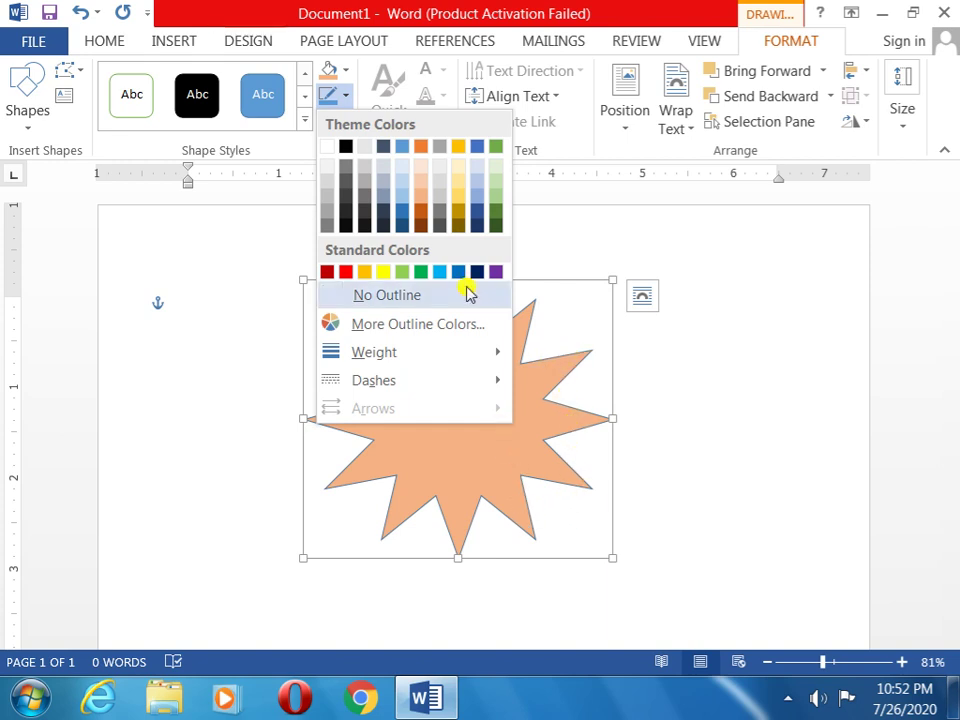
{"action": "left_click", "coordinate": [346, 273]}
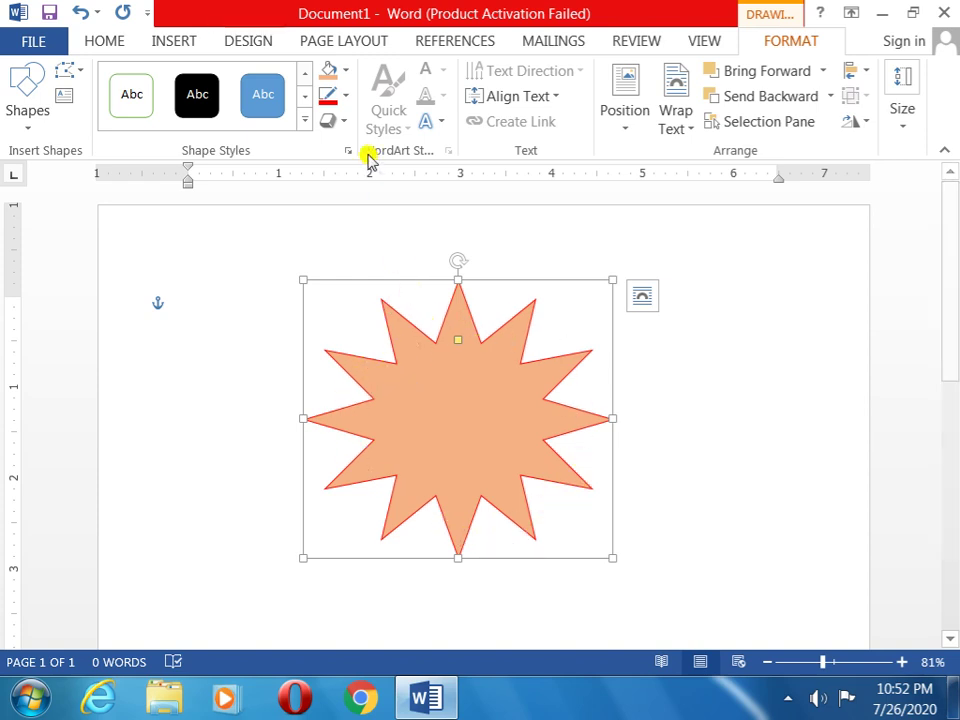
{"action": "left_click", "coordinate": [346, 96]}
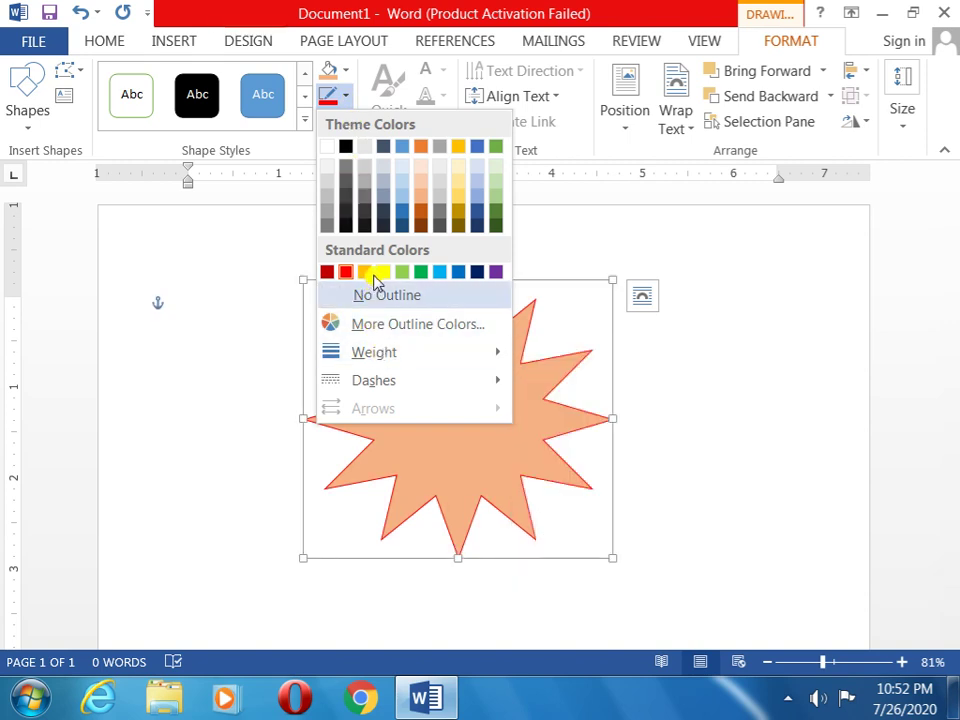
{"action": "mouse_move", "coordinate": [391, 358]}
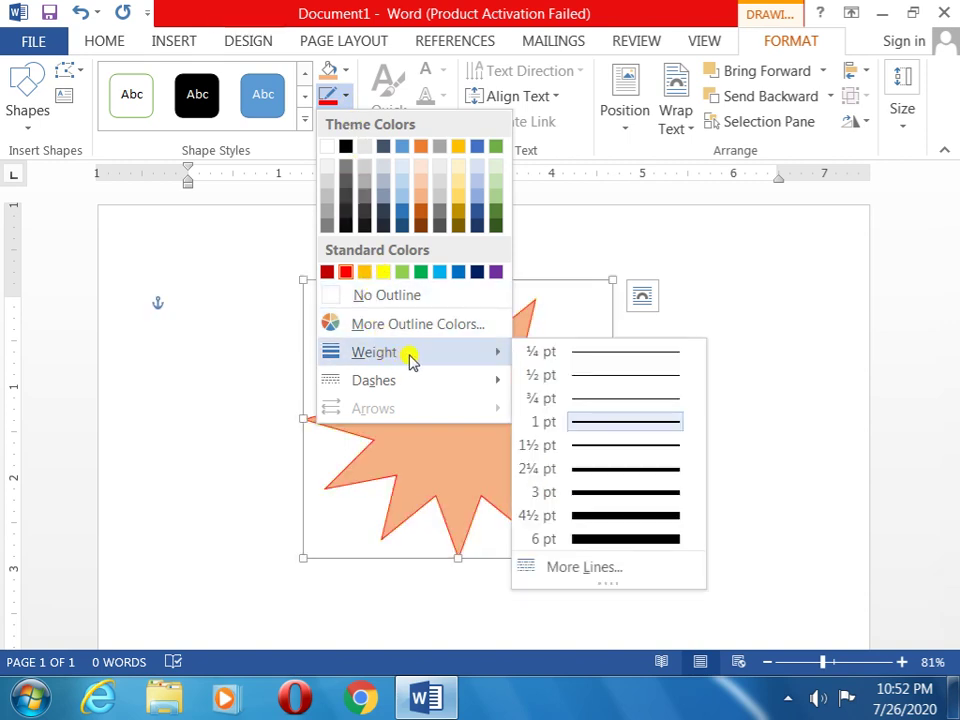
{"action": "mouse_move", "coordinate": [500, 378]}
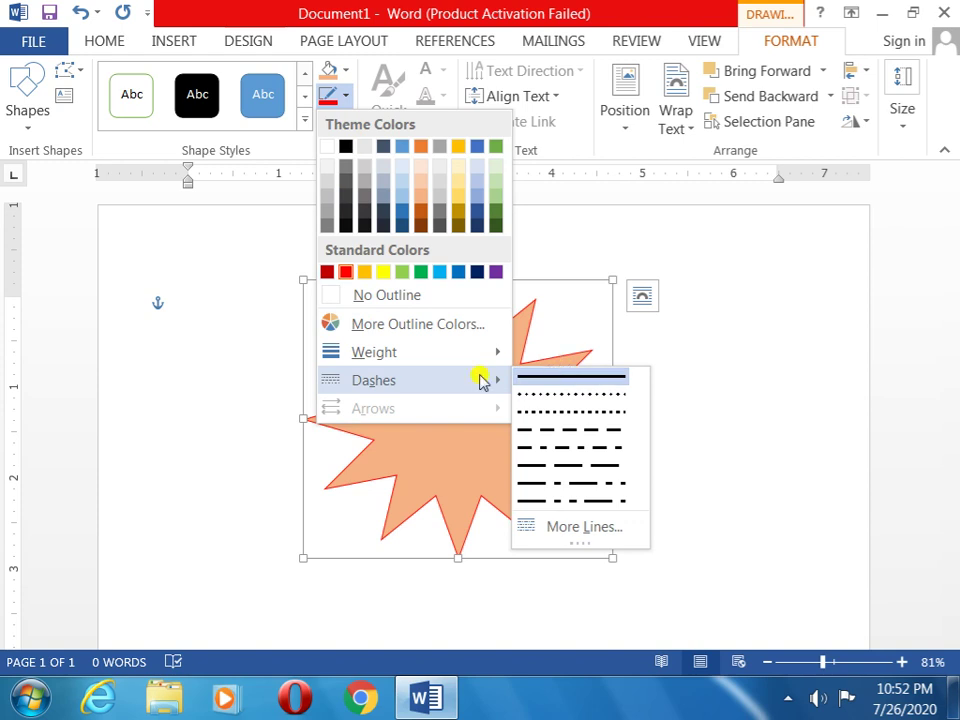
{"action": "mouse_move", "coordinate": [478, 351]}
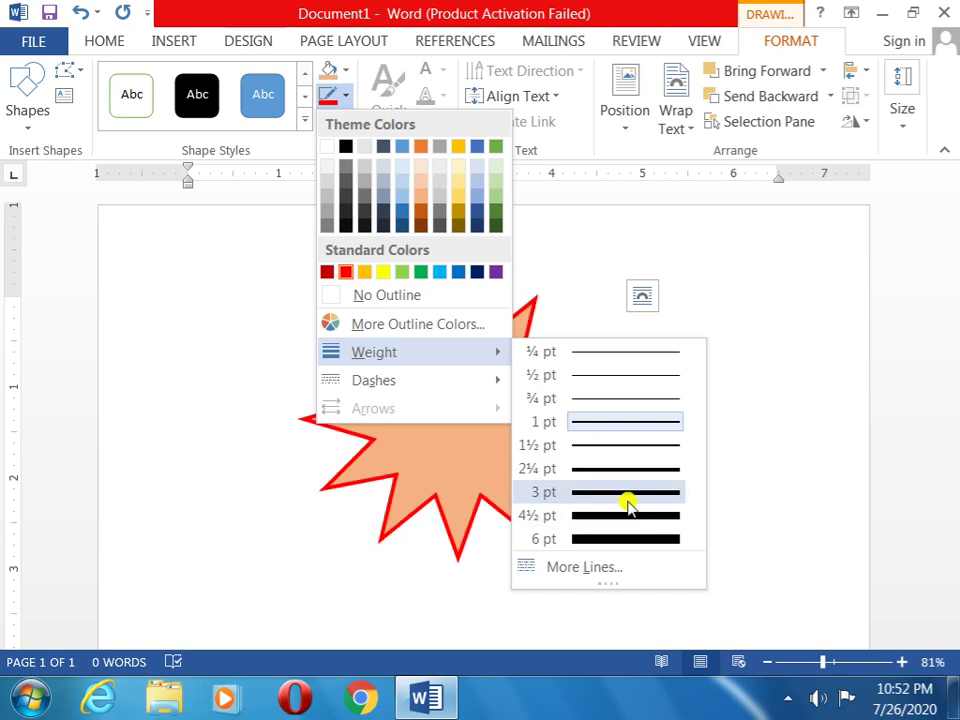
{"action": "left_click", "coordinate": [625, 495]}
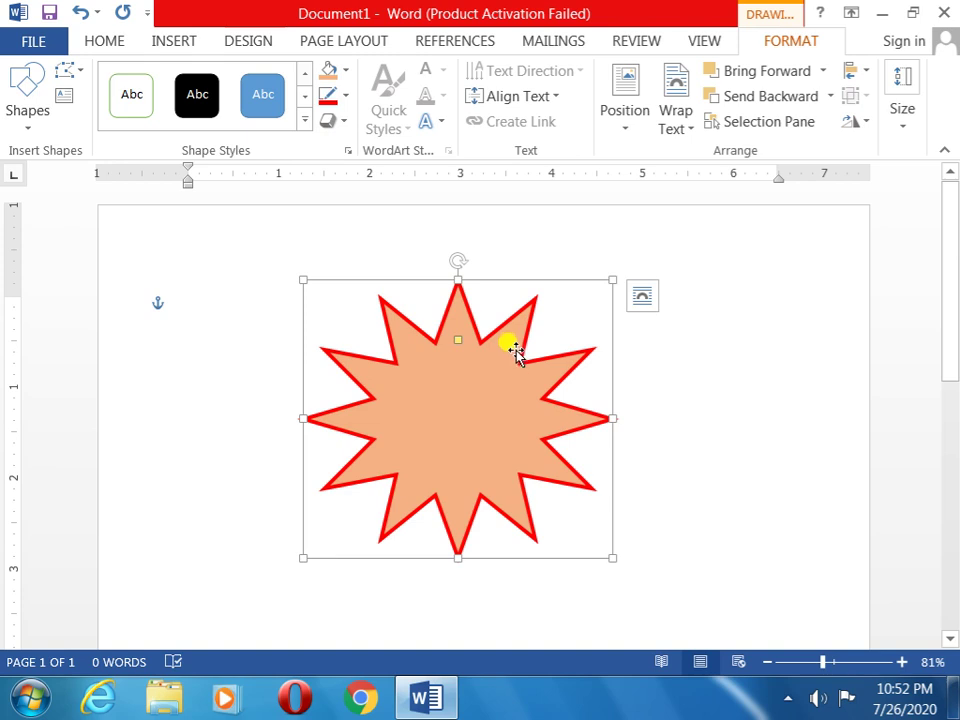
Step: Change the star's outline to green via More Outline Colors, then deselect it
{"action": "left_click", "coordinate": [344, 100]}
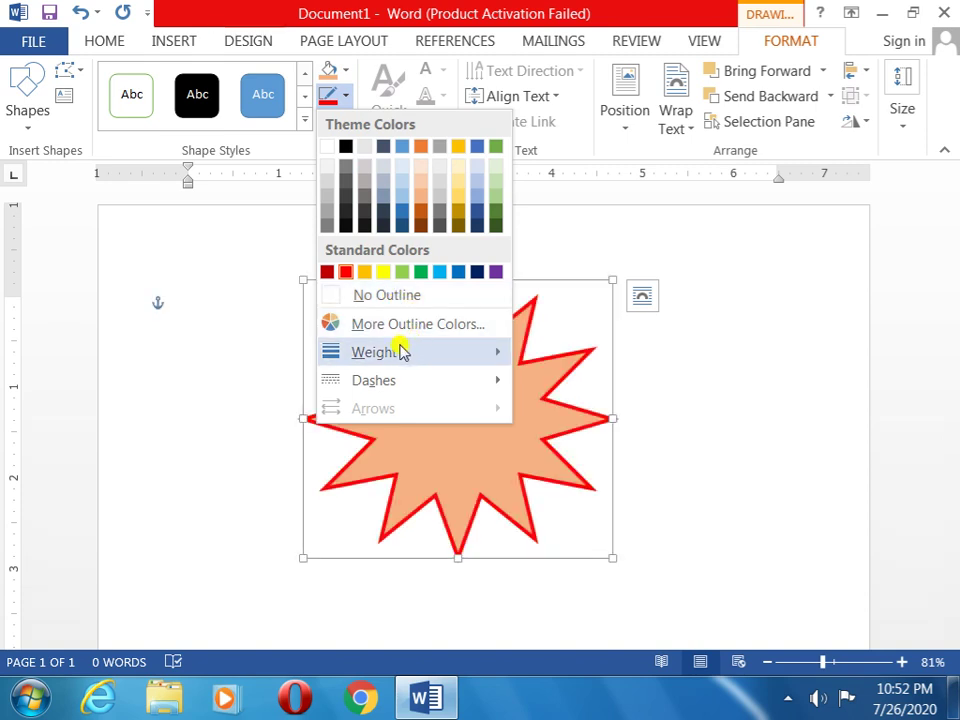
{"action": "mouse_move", "coordinate": [399, 354]}
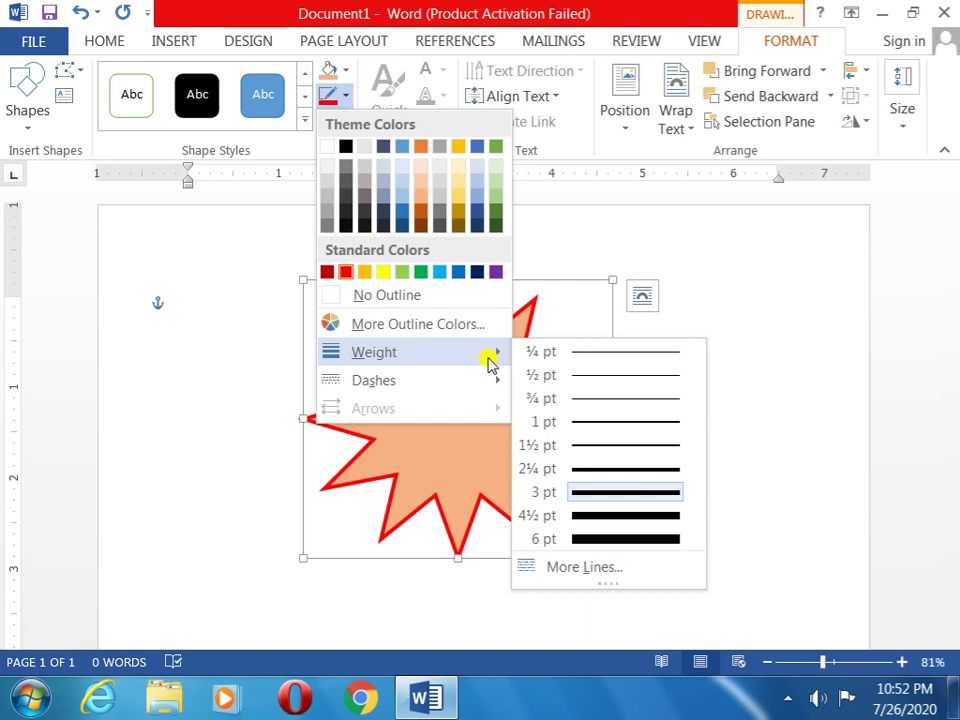
{"action": "left_click", "coordinate": [467, 326]}
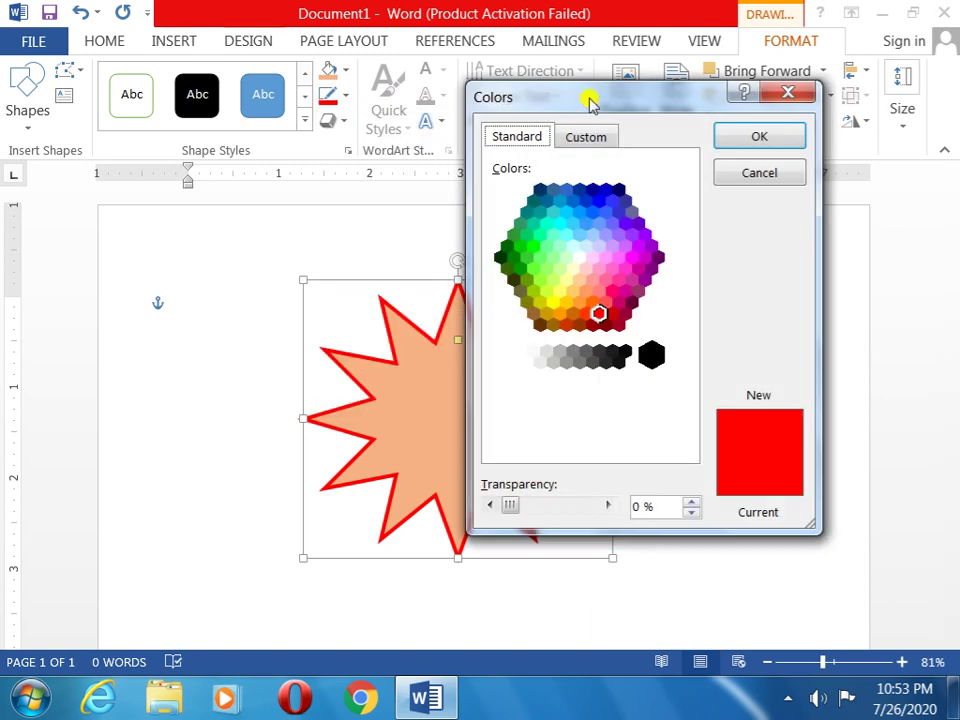
{"action": "left_click_drag", "start_coordinate": [590, 103], "coordinate": [702, 121]}
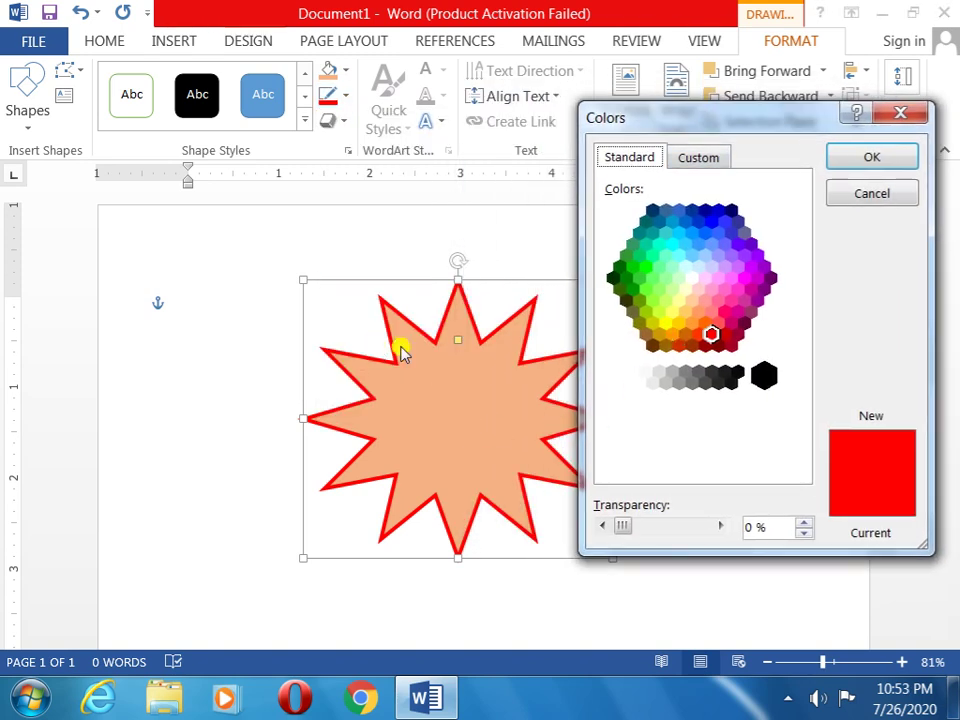
{"action": "left_click", "coordinate": [633, 285]}
{"action": "left_click", "coordinate": [855, 160]}
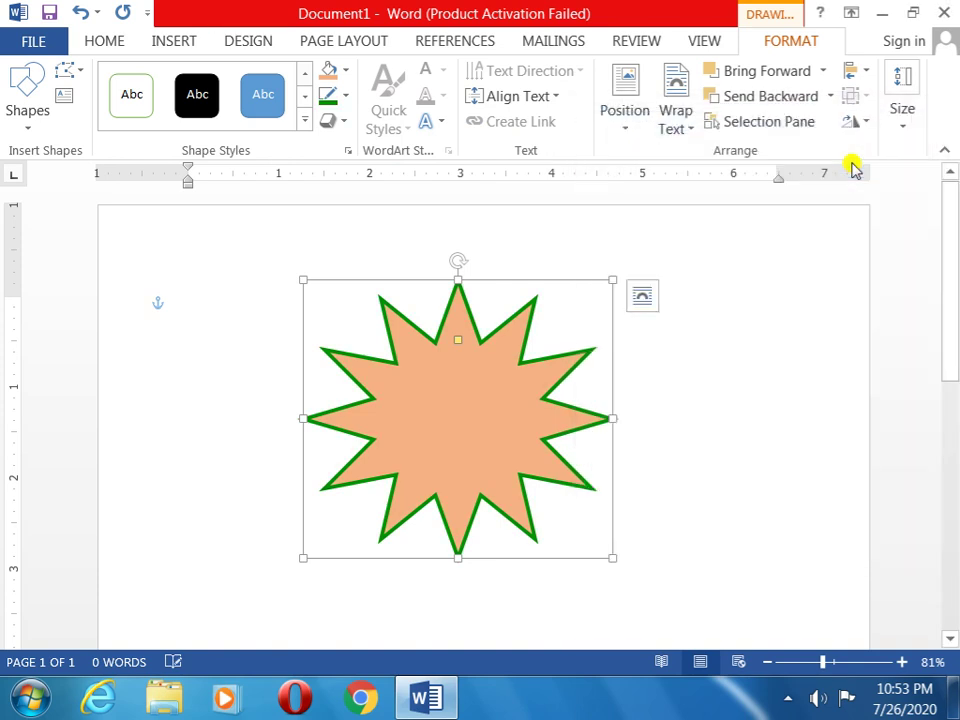
{"action": "left_click", "coordinate": [572, 318]}
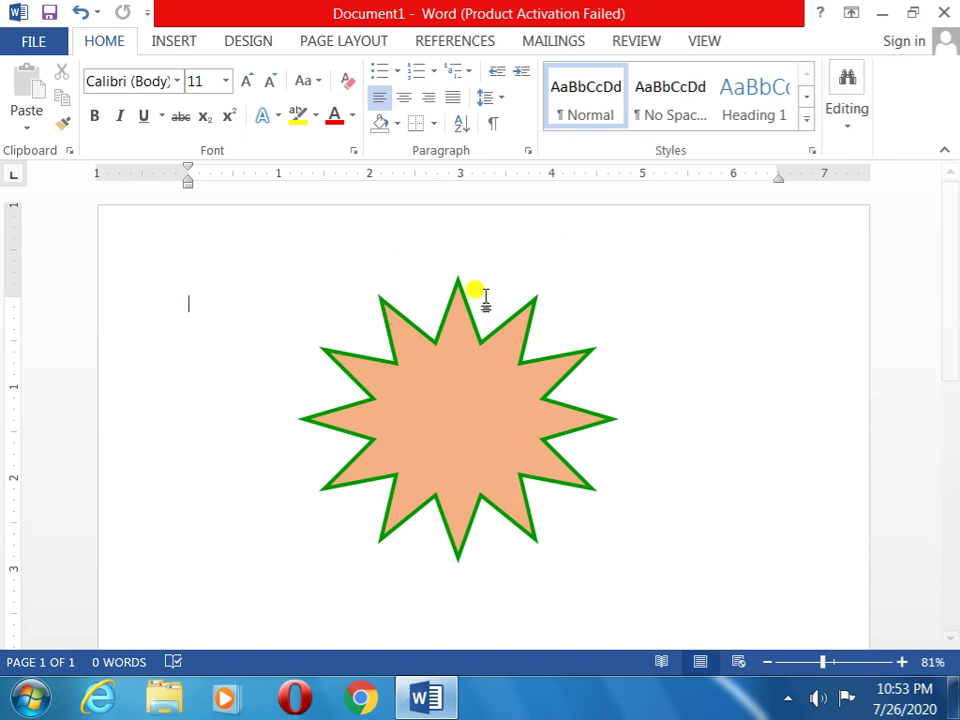
Step: Add a text area inside the star at 20 pt and type 'VA+B'
{"action": "left_click", "coordinate": [433, 393]}
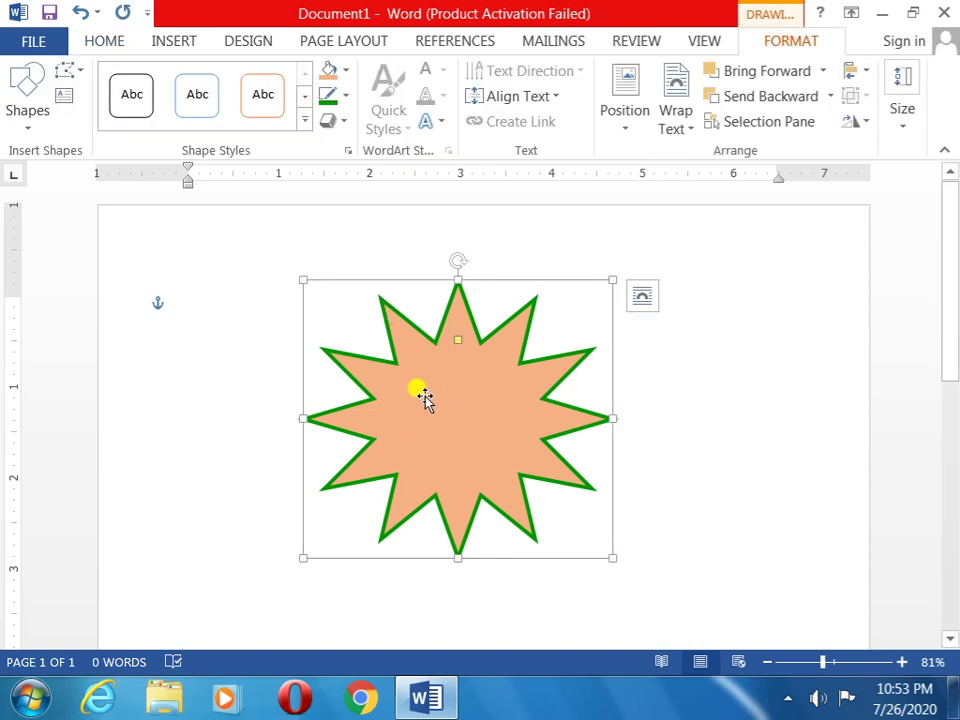
{"action": "right_click", "coordinate": [424, 395]}
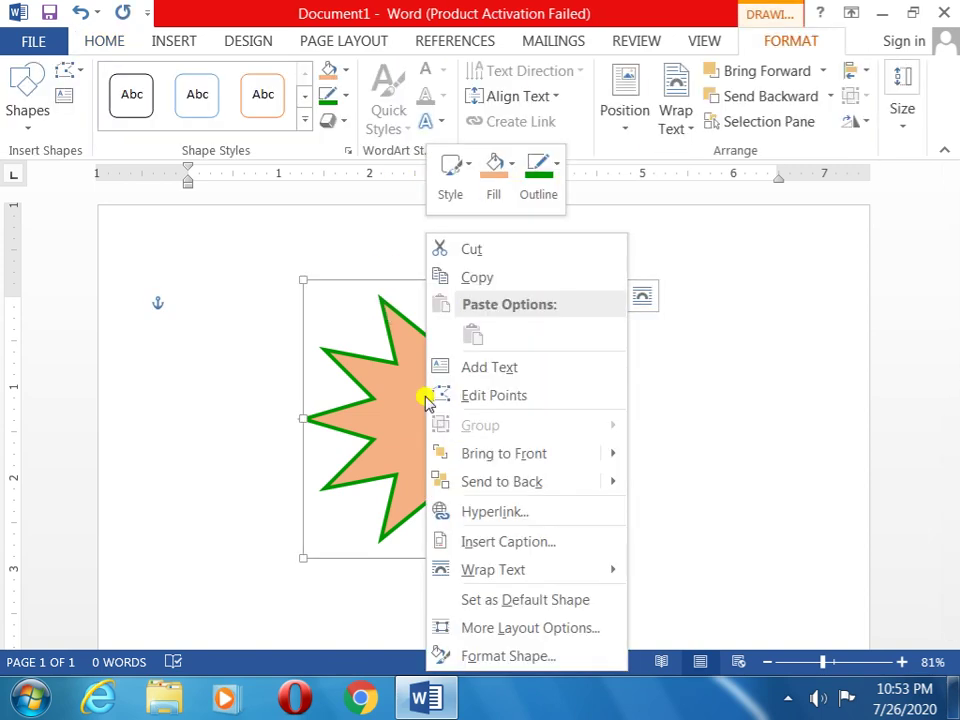
{"action": "left_click", "coordinate": [520, 378]}
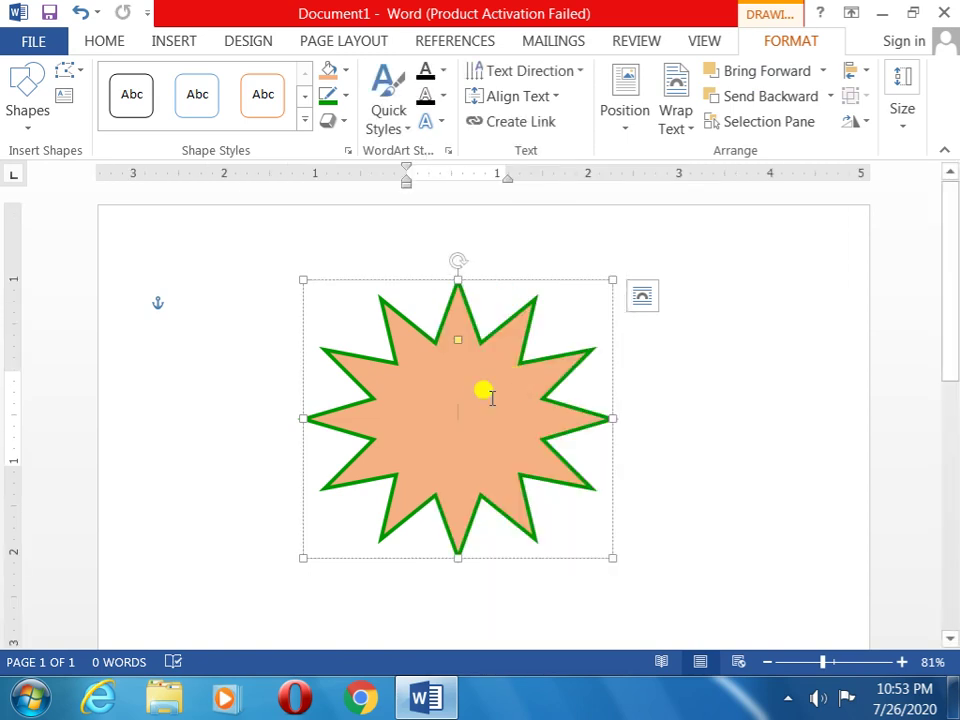
{"action": "left_click", "coordinate": [102, 43]}
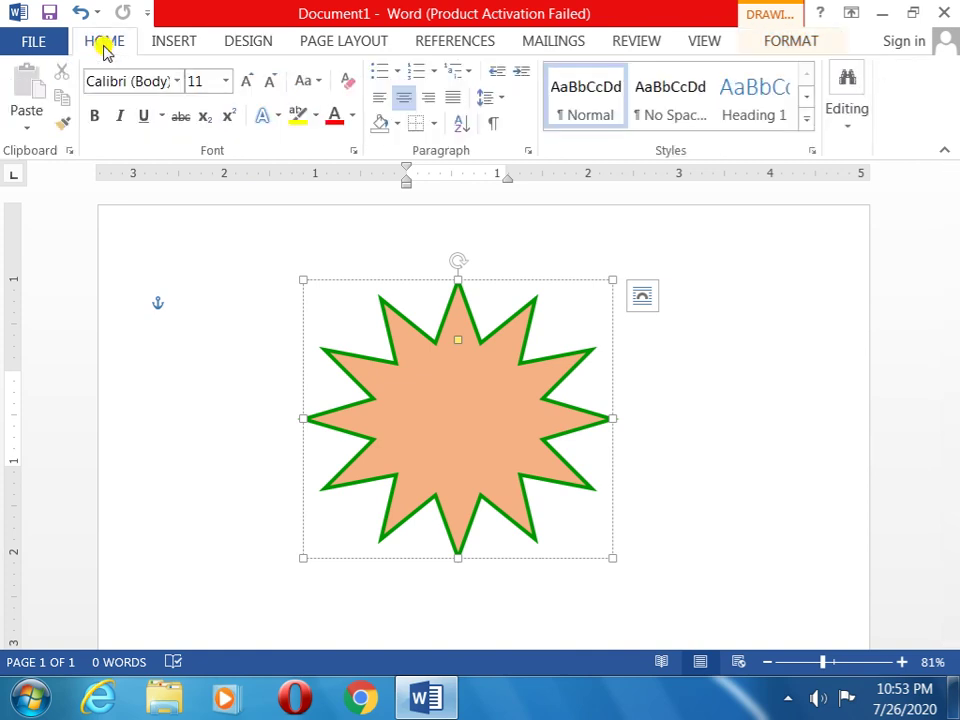
{"action": "left_click", "coordinate": [226, 81]}
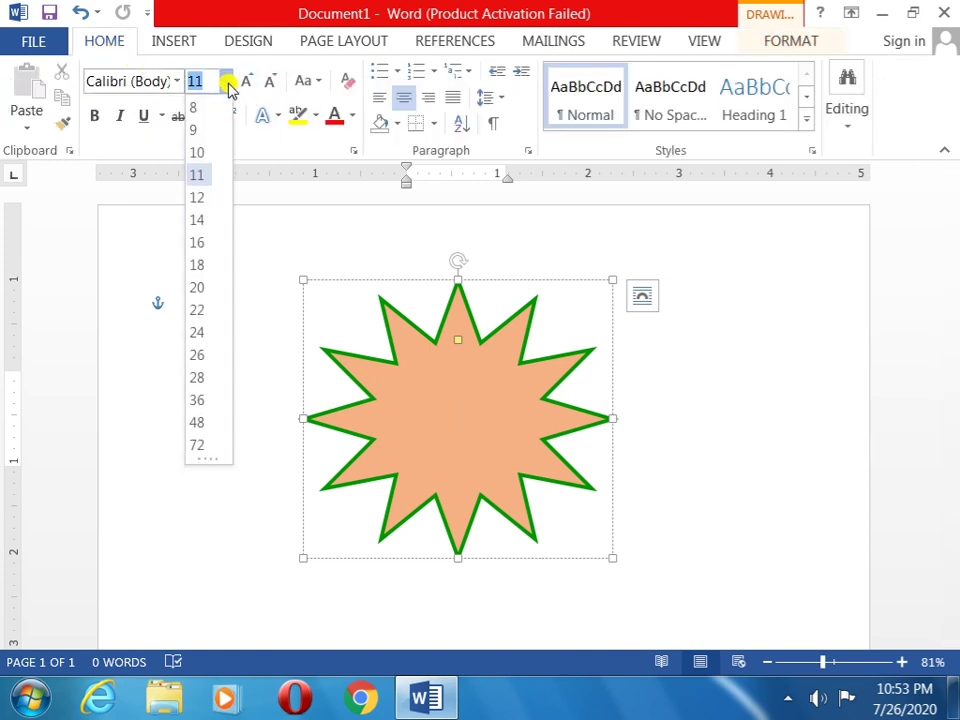
{"action": "left_click", "coordinate": [205, 278]}
{"action": "left_click", "coordinate": [489, 381]}
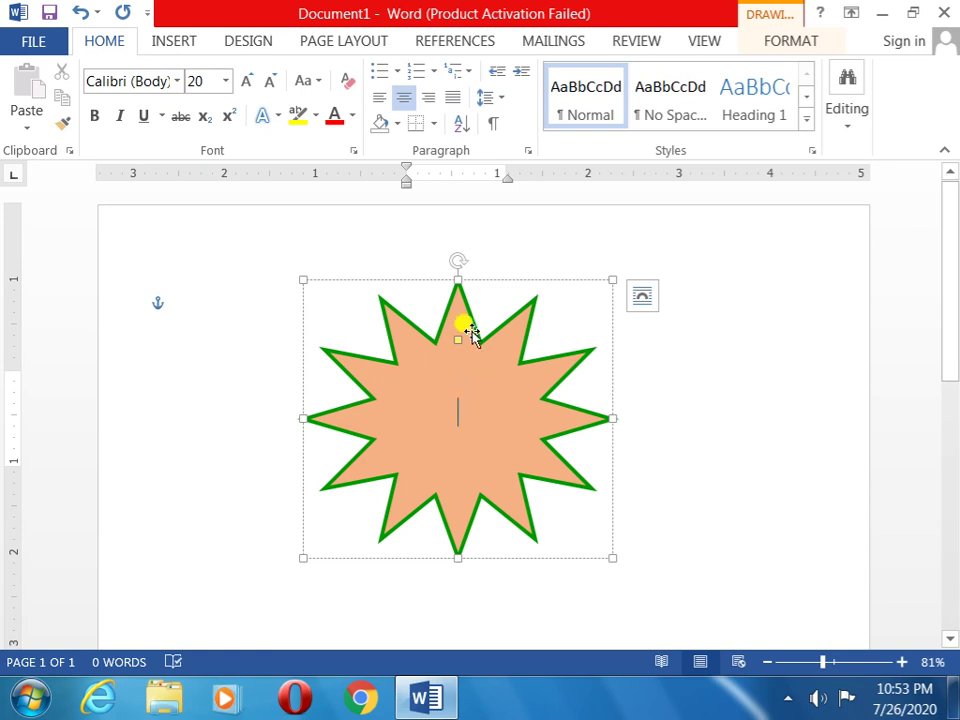
{"action": "type", "text": "V"}
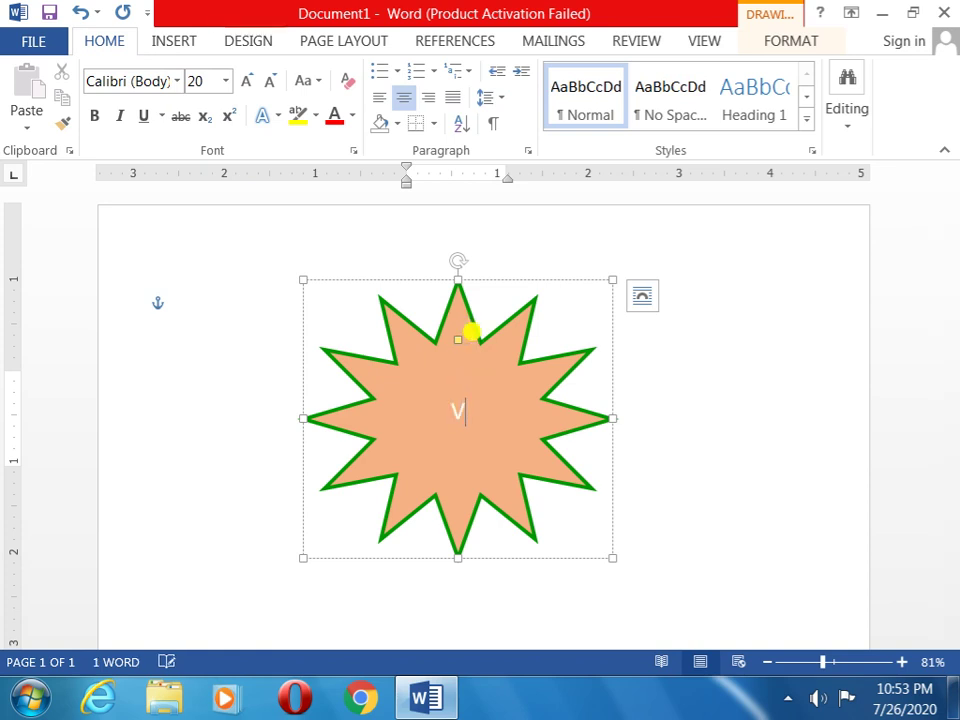
{"action": "type", "text": "A+B"}
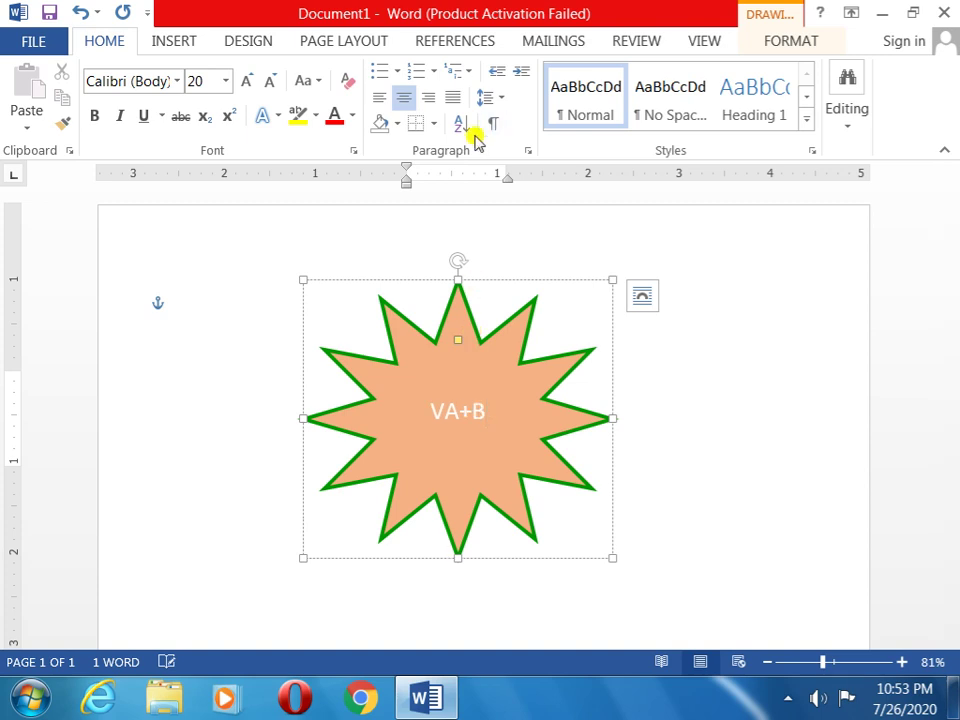
Step: Select the 'VA+B' caption and make it red from Font Color
{"action": "left_click", "coordinate": [481, 408]}
{"action": "left_click_drag", "start_coordinate": [481, 408], "coordinate": [427, 405]}
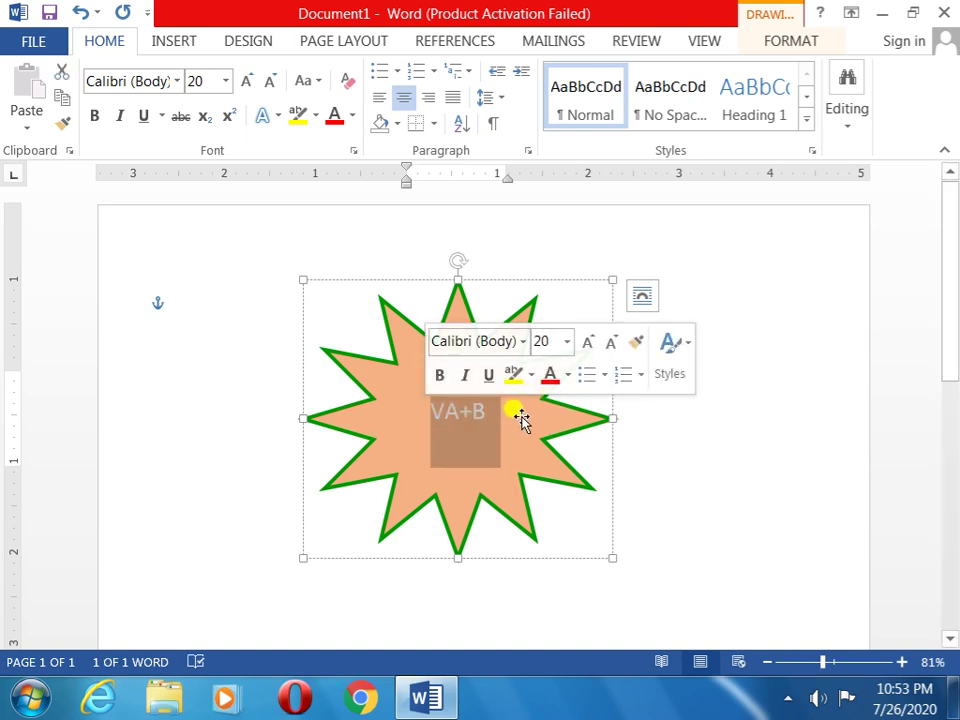
{"action": "left_click", "coordinate": [568, 378]}
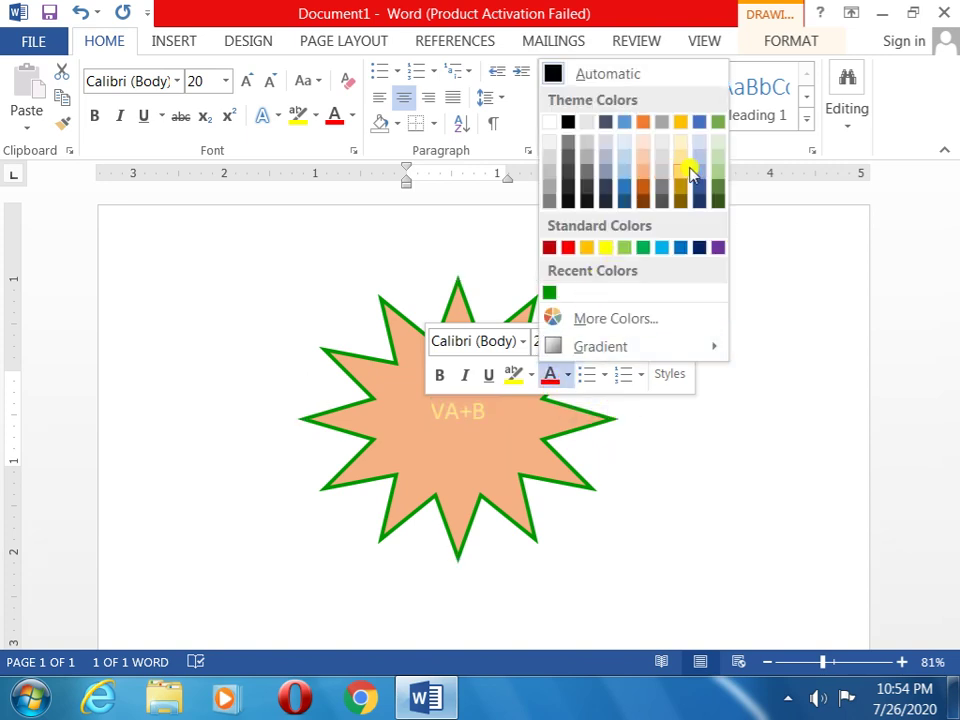
{"action": "left_click", "coordinate": [568, 248]}
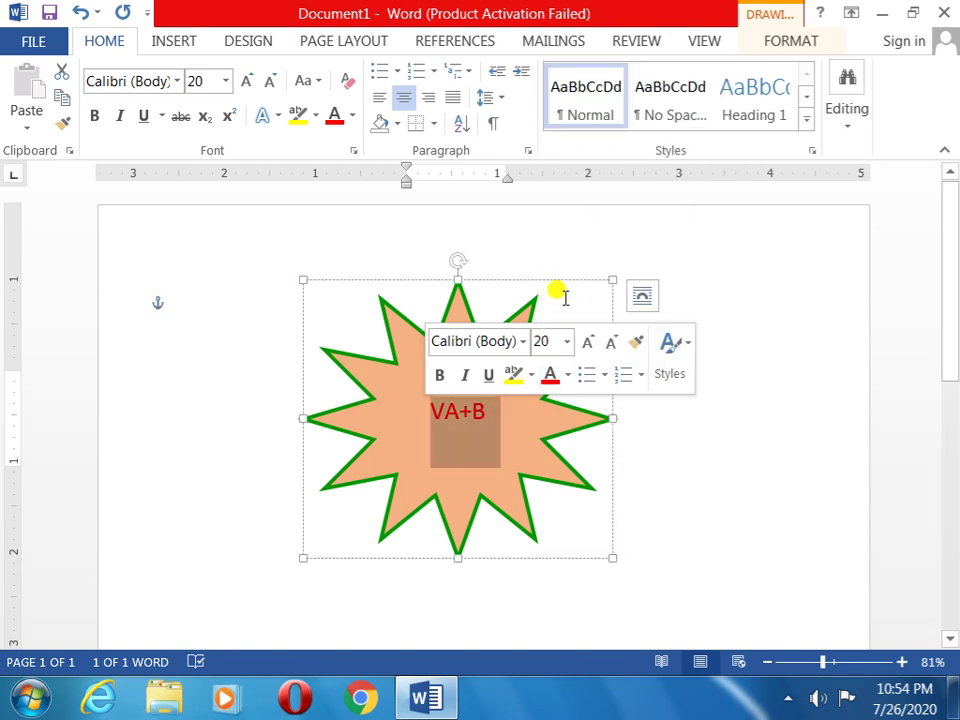
{"action": "left_click", "coordinate": [776, 306]}
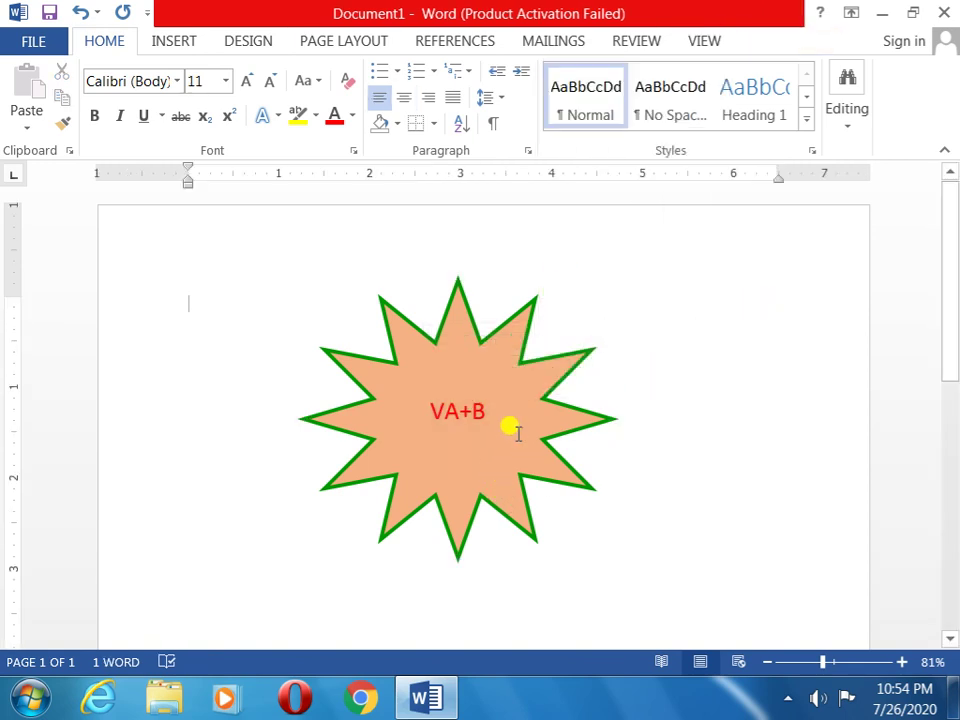
{"action": "left_click", "coordinate": [490, 412]}
Step: Make 'VA+B' bold, trying 36 pt then settling on 28 pt for one line
{"action": "left_click_drag", "start_coordinate": [447, 414], "coordinate": [407, 416]}
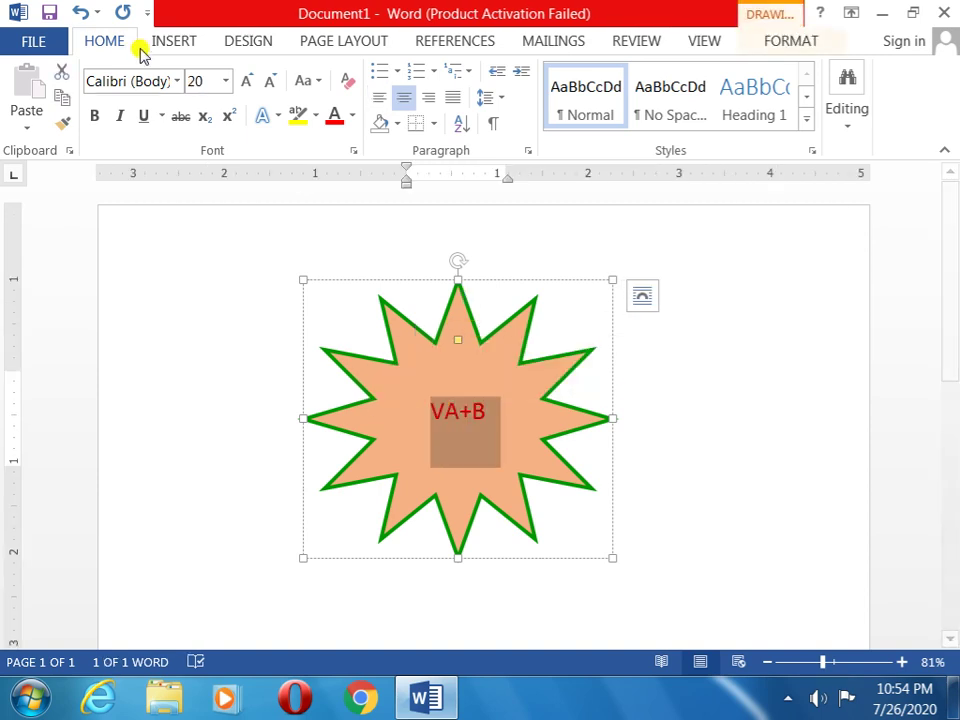
{"action": "left_click", "coordinate": [226, 82]}
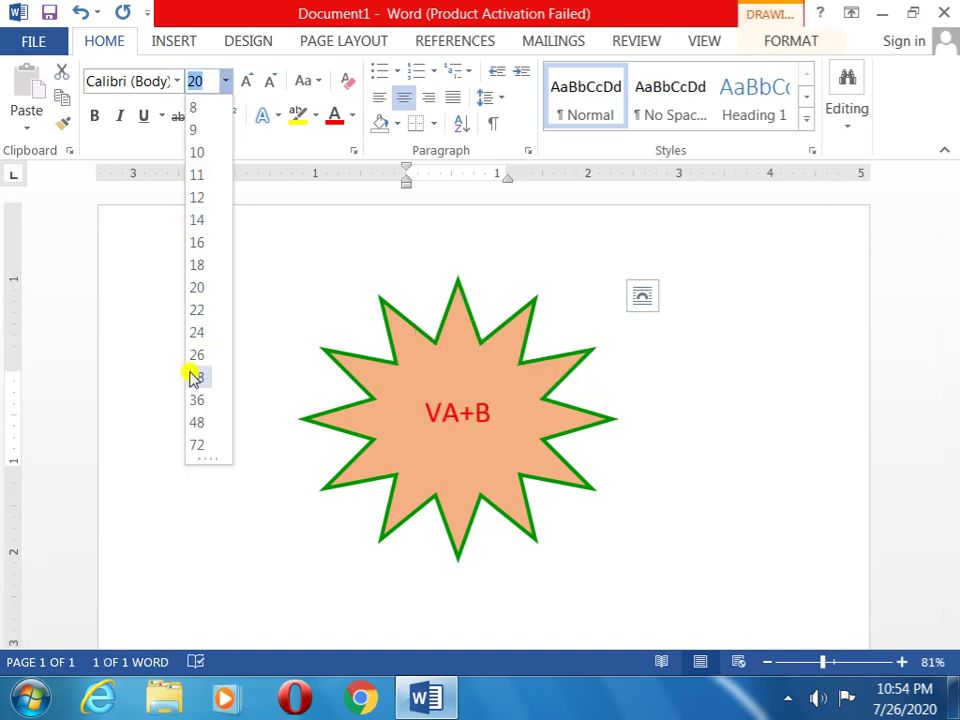
{"action": "left_click", "coordinate": [199, 403]}
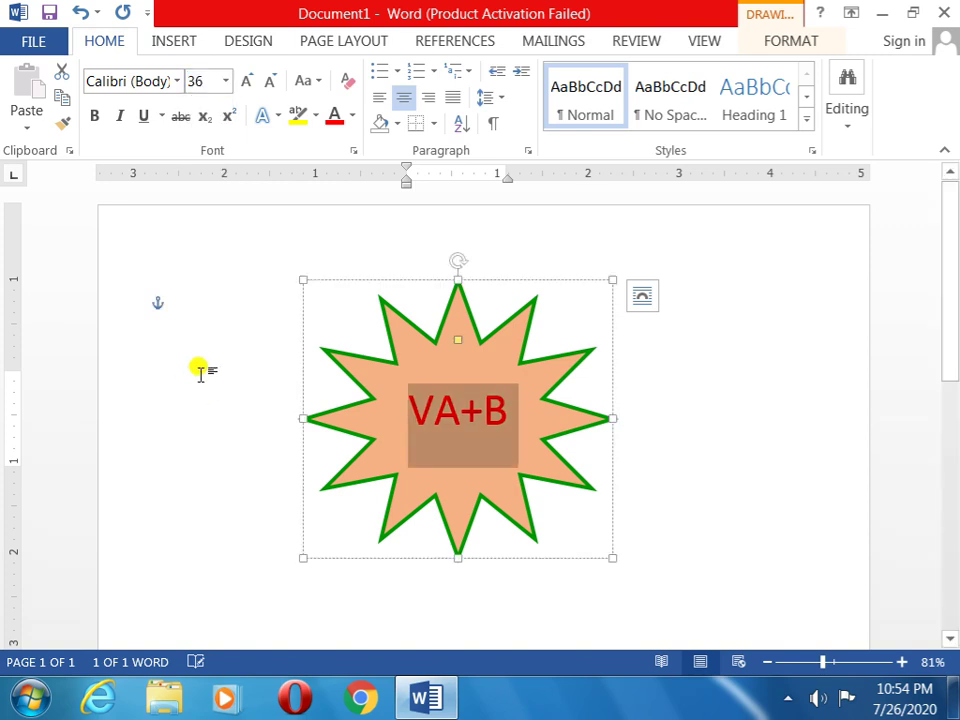
{"action": "left_click", "coordinate": [95, 116]}
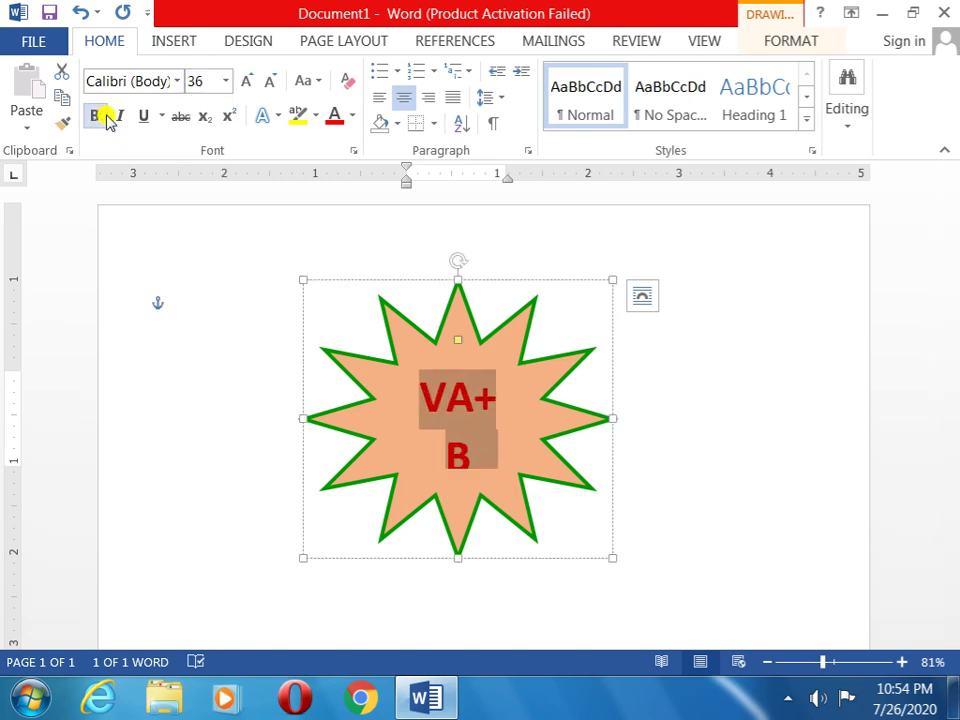
{"action": "left_click", "coordinate": [225, 81]}
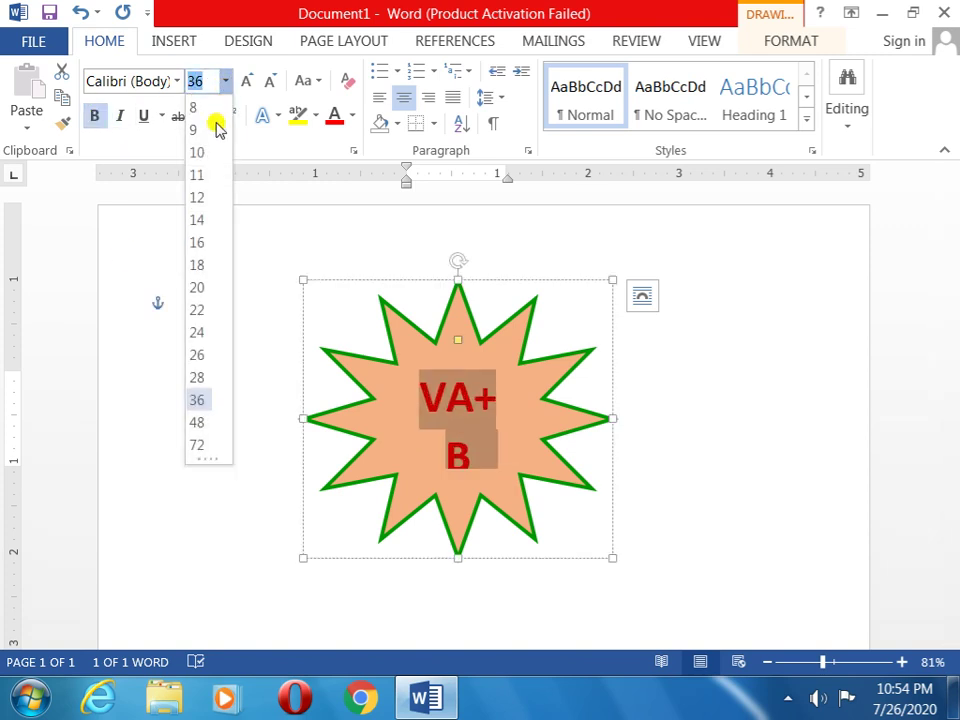
{"action": "left_click", "coordinate": [199, 378]}
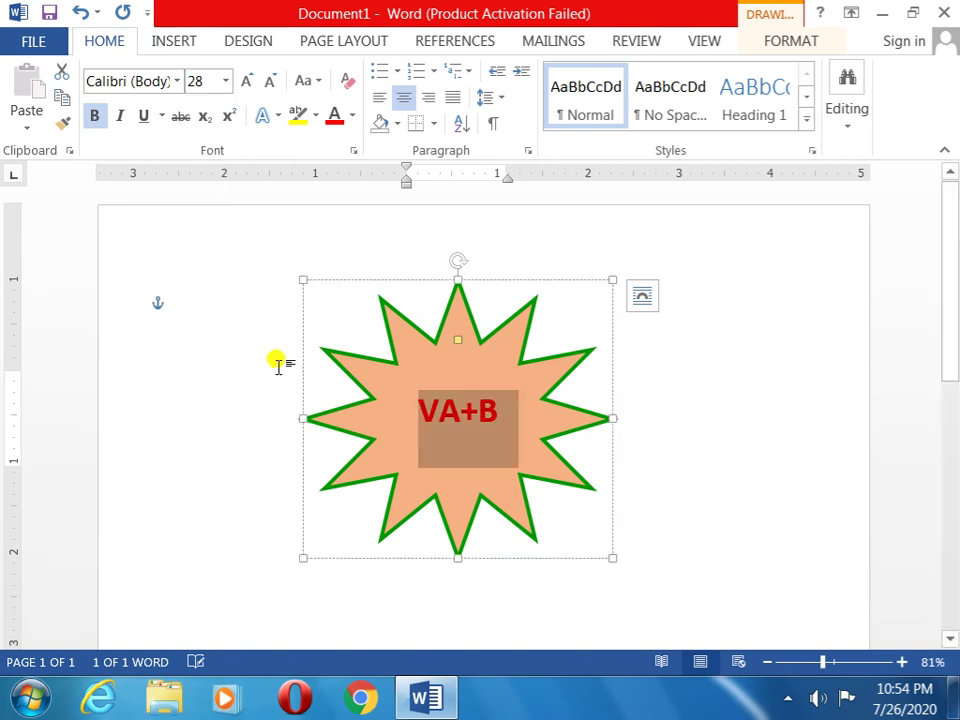
{"action": "left_click", "coordinate": [527, 416]}
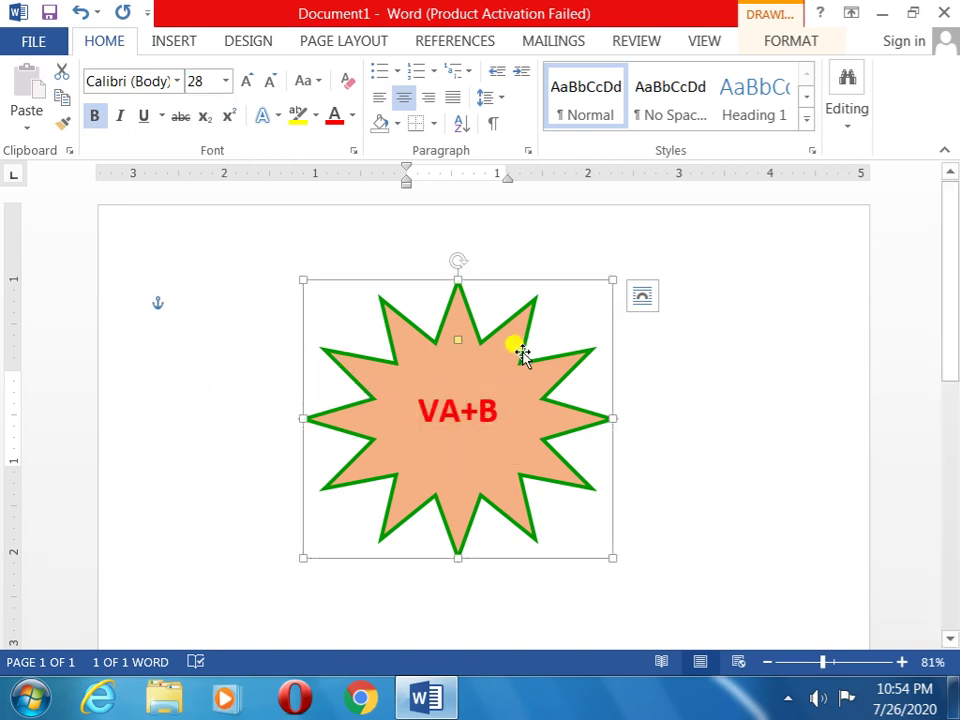